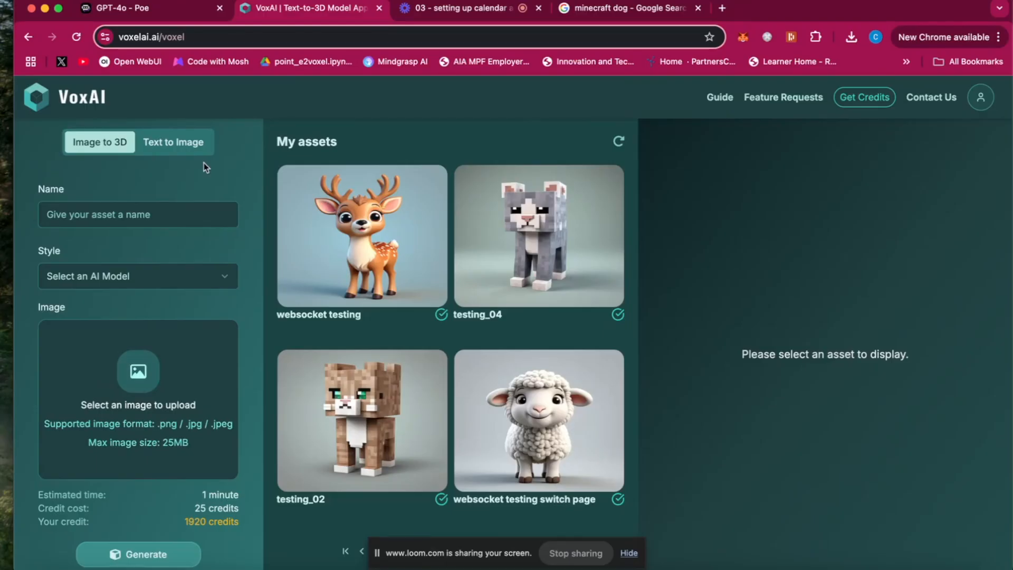
Step: Switch to text-to-image generation and name the new asset cute_dragon
click(179, 146)
click(121, 295)
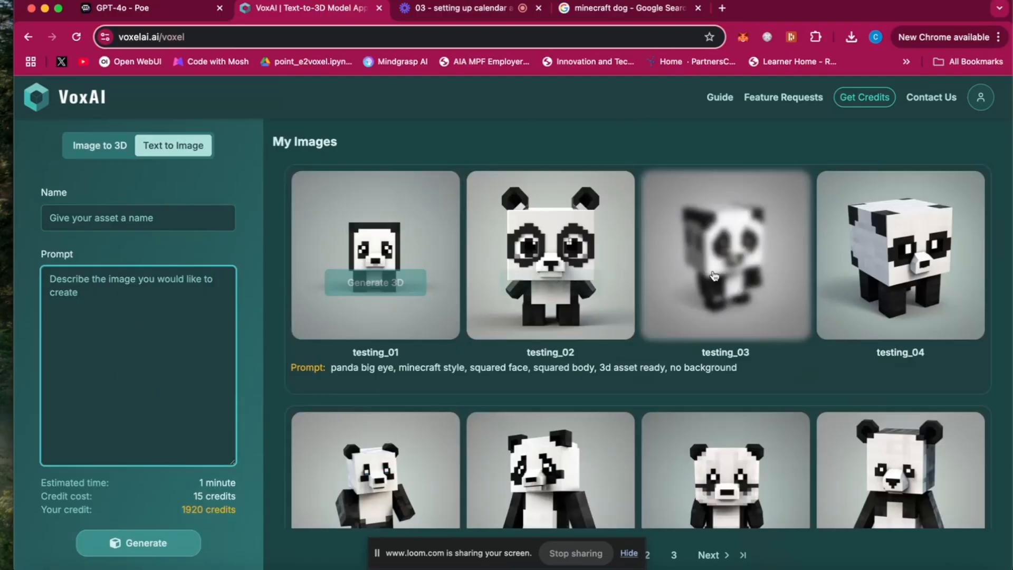
click(117, 216)
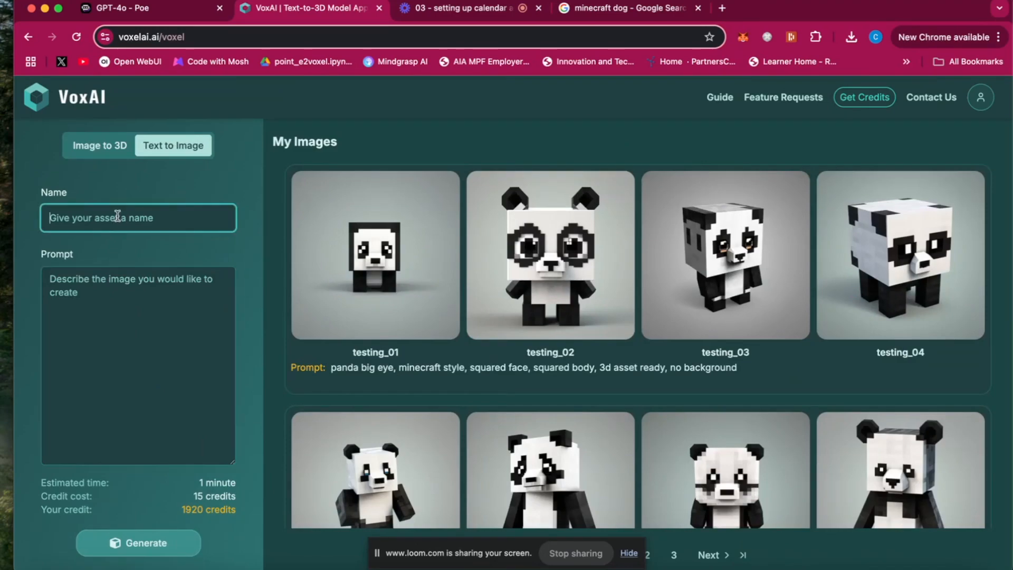
text(c)
key(BackSpace)
text(cute )
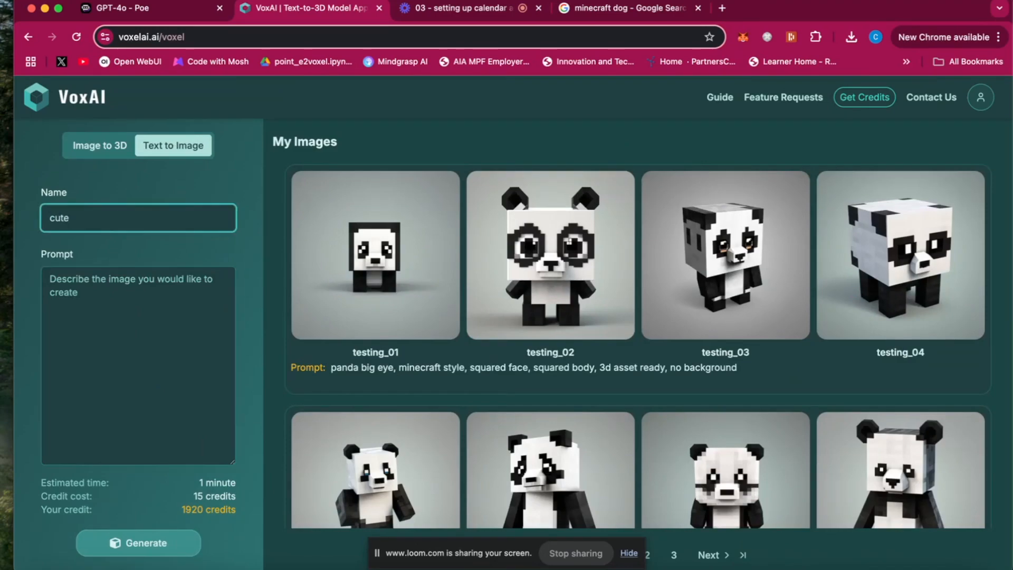
text(_deer)
click(99, 306)
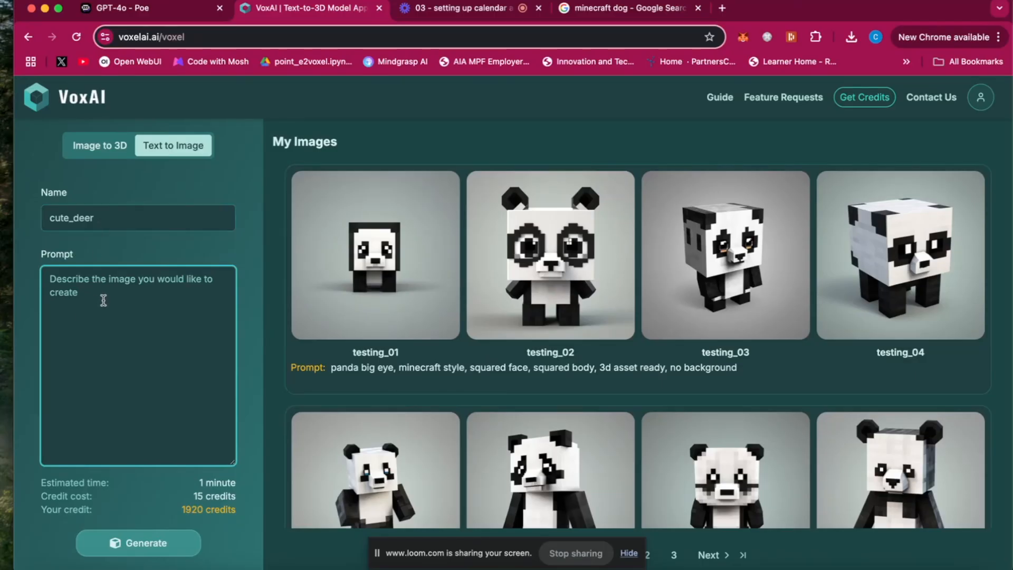
click(100, 210)
key(BackSpace)
key(BackSpace)
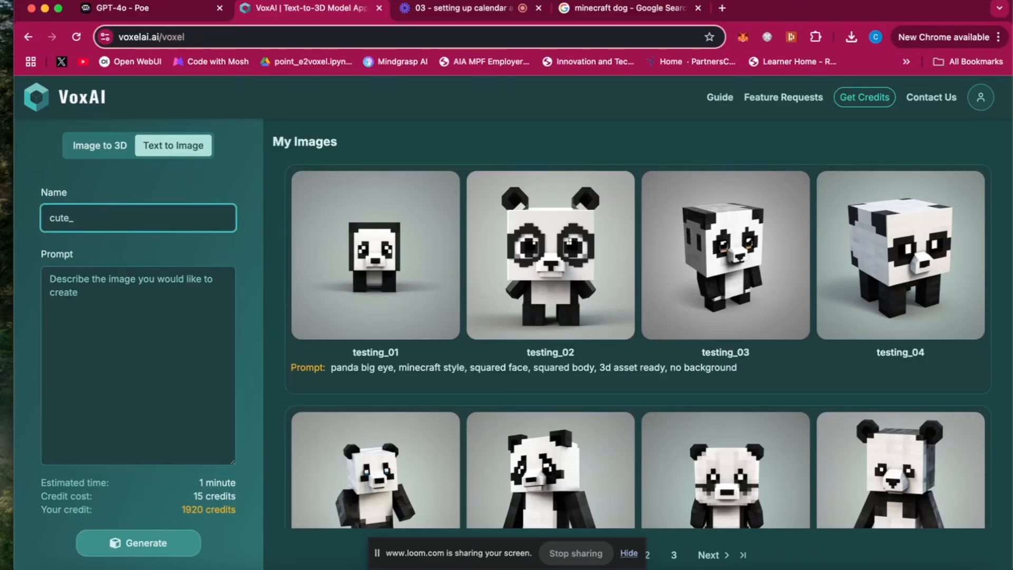
text(dragon)
Step: Generate images from the prompt "a cute dragon, 3D asset ready, isolated, no background"
click(85, 300)
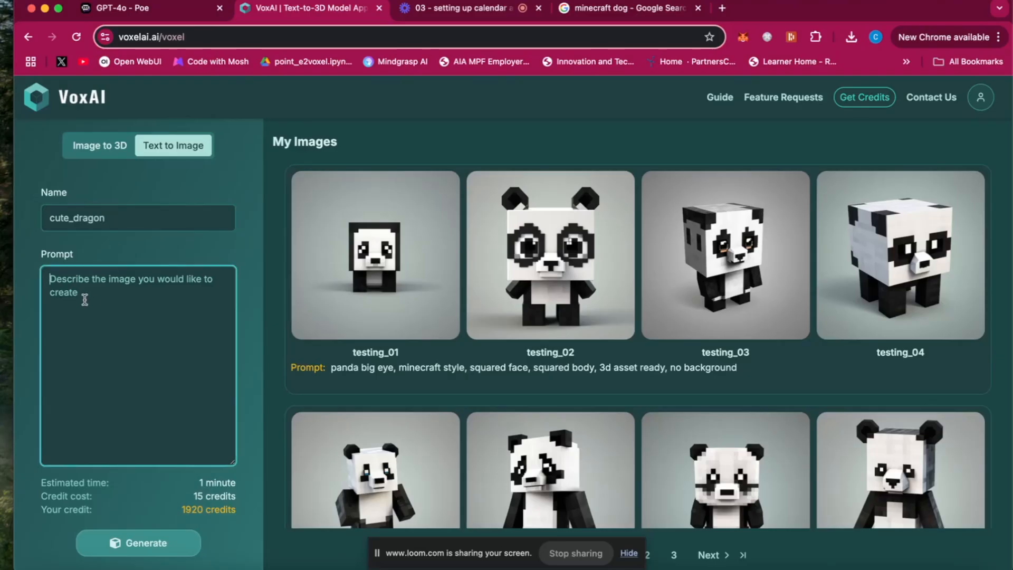
text(a c)
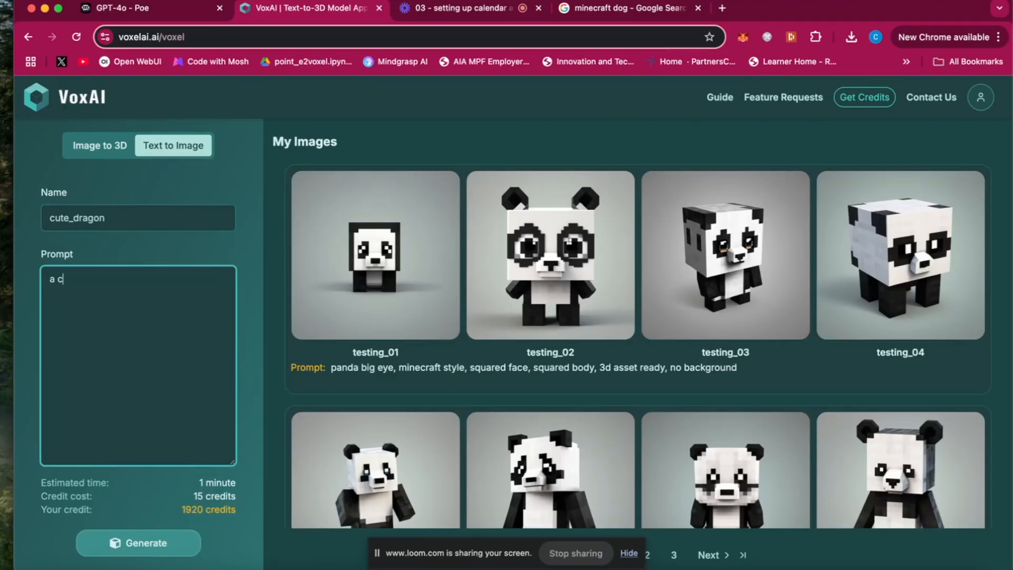
text(ute dragon, 3D asset ready)
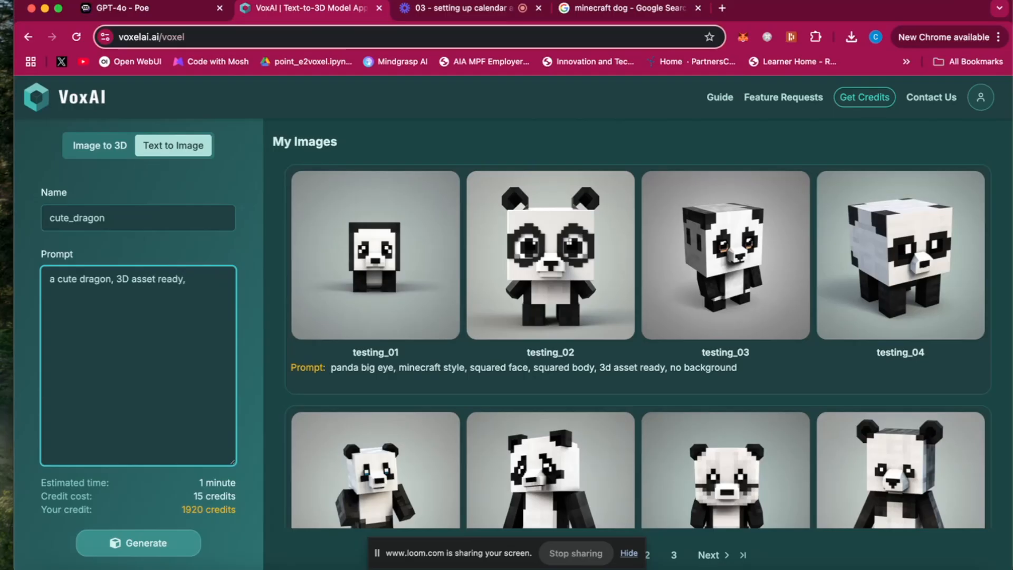
text(, isolated)
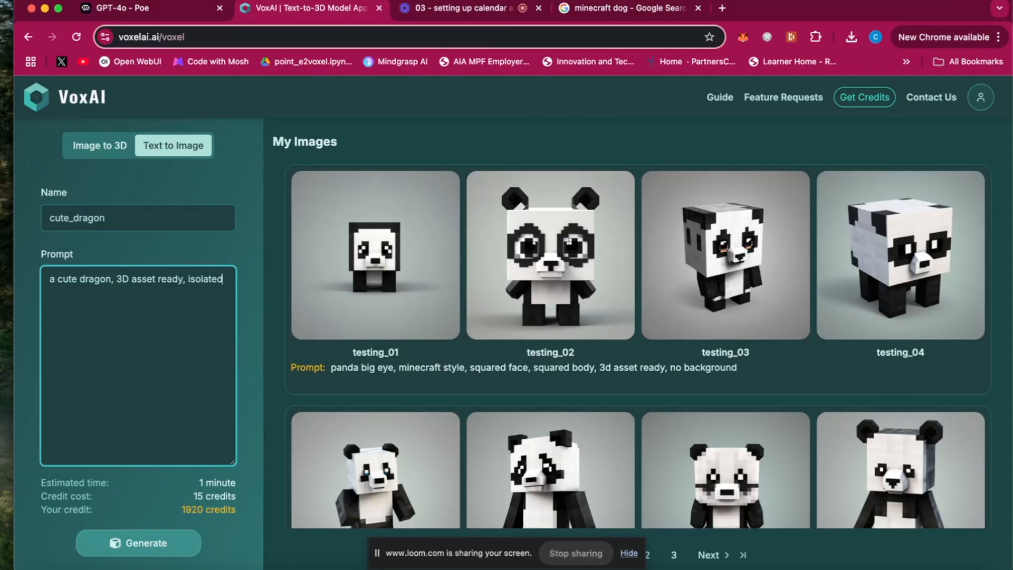
text(, no background)
click(159, 543)
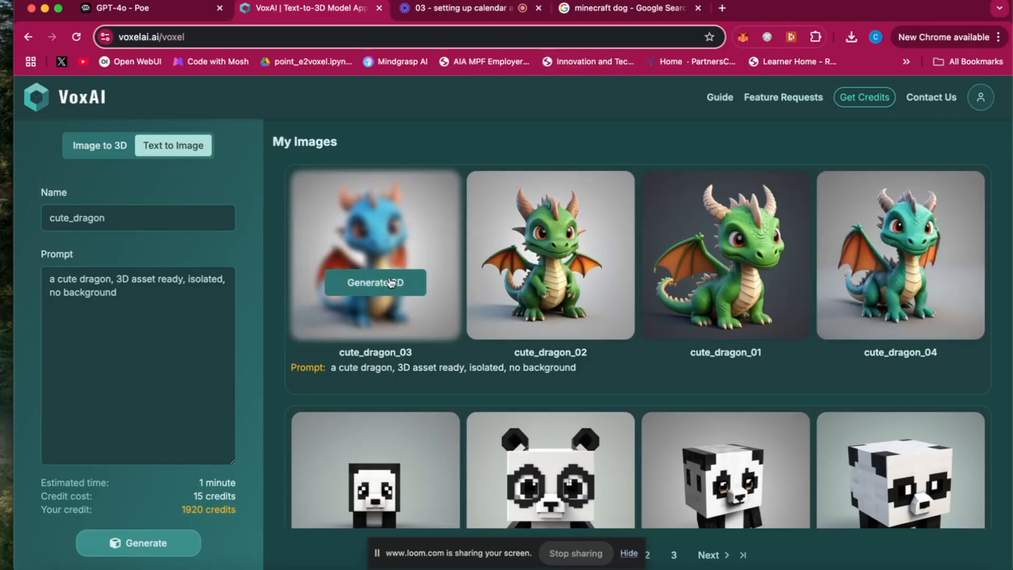
Step: Generate a 3D asset from the cute_dragon_03 image with the Realistic (Trellis, Furniture recommended) model and close the model dialog
click(397, 283)
click(636, 327)
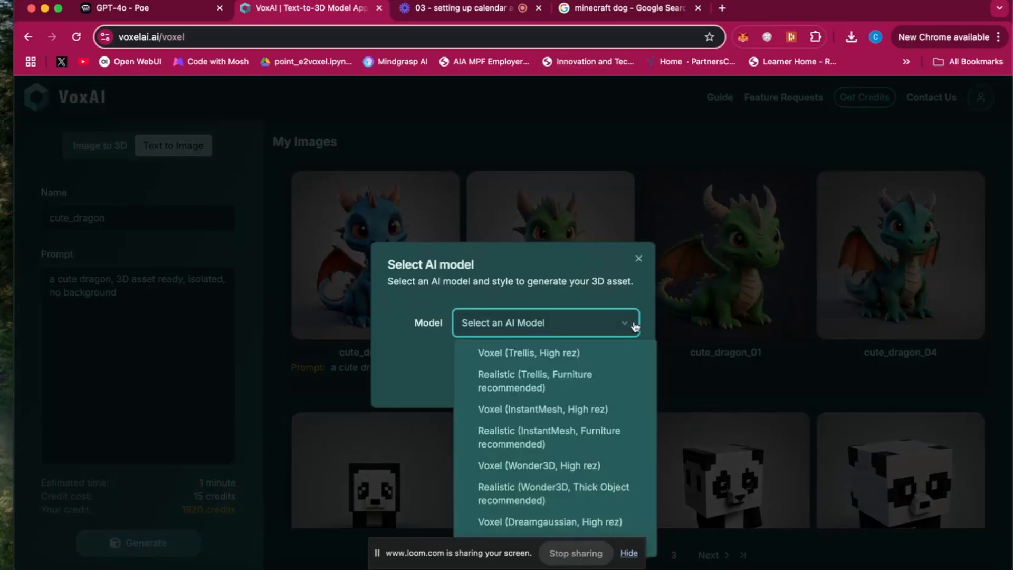
click(532, 378)
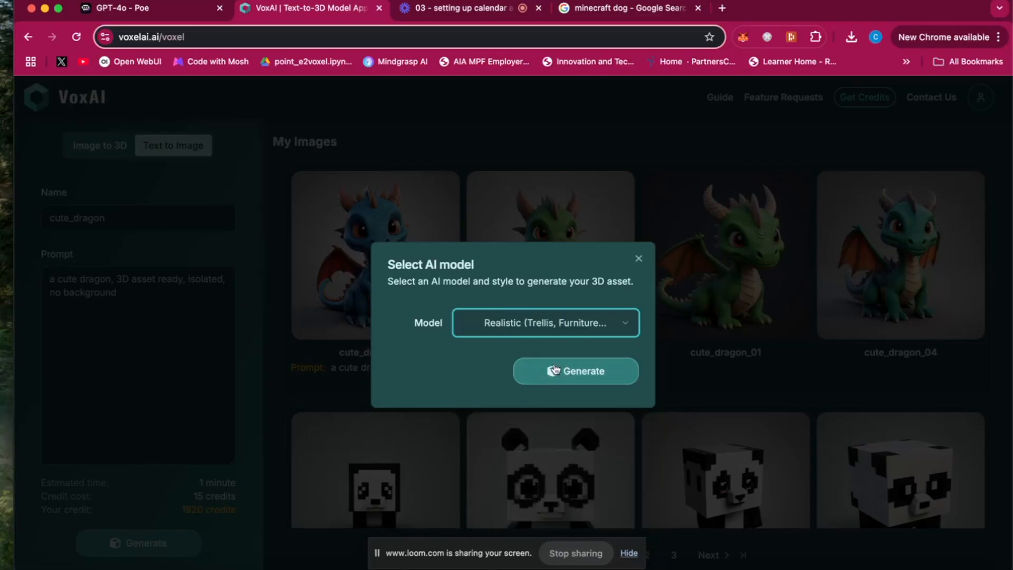
click(571, 372)
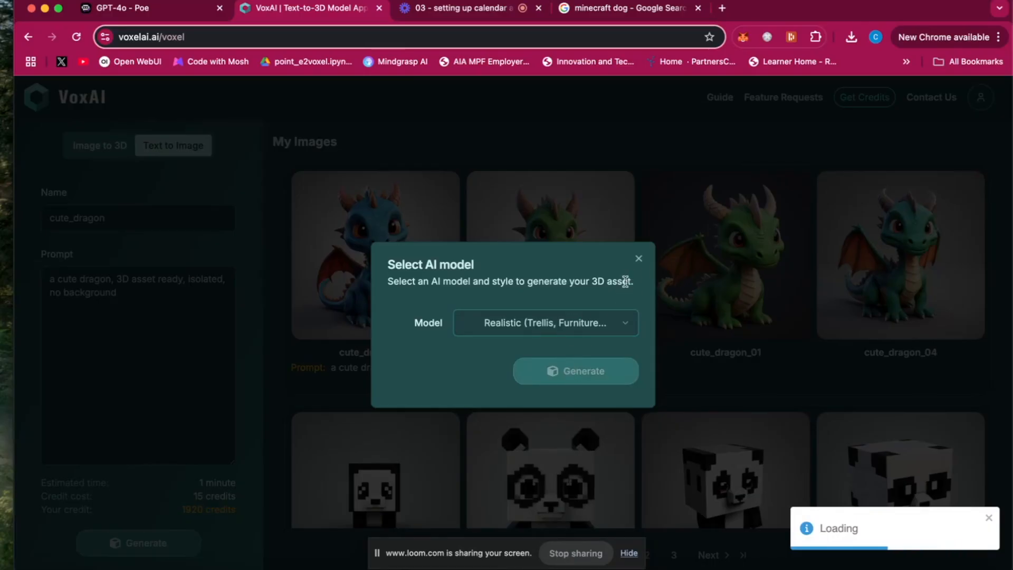
click(639, 259)
Step: Examine the 3D models of cute_dragon_03 and the websocket testing deer in the image-to-3D assets
mouse_move(420, 278)
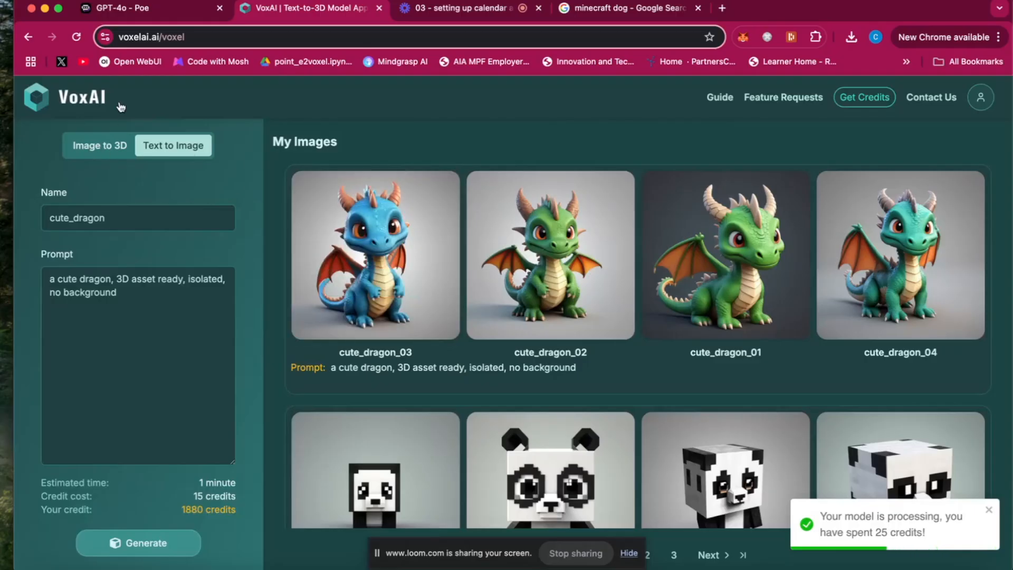
click(96, 143)
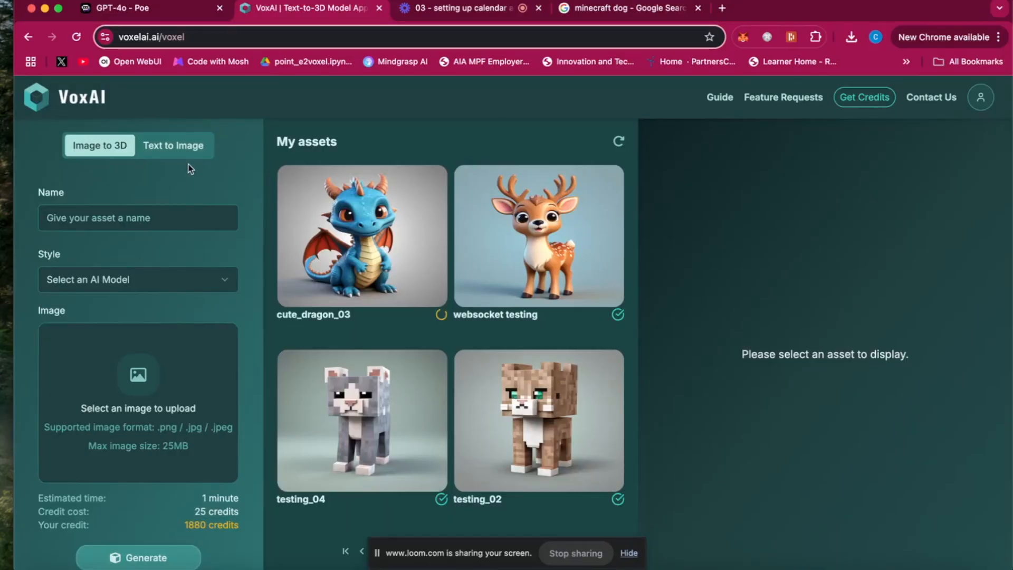
click(382, 273)
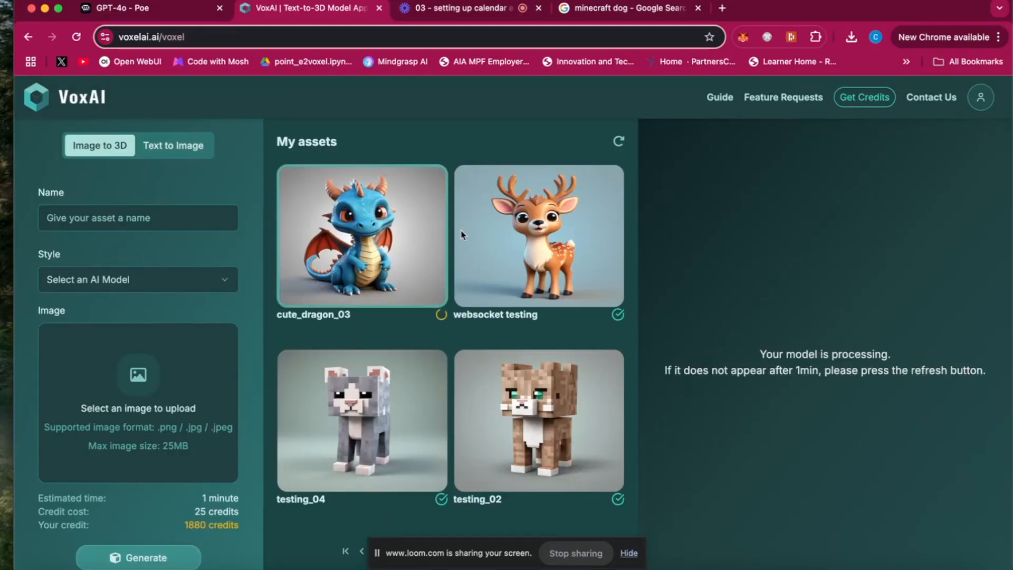
click(395, 256)
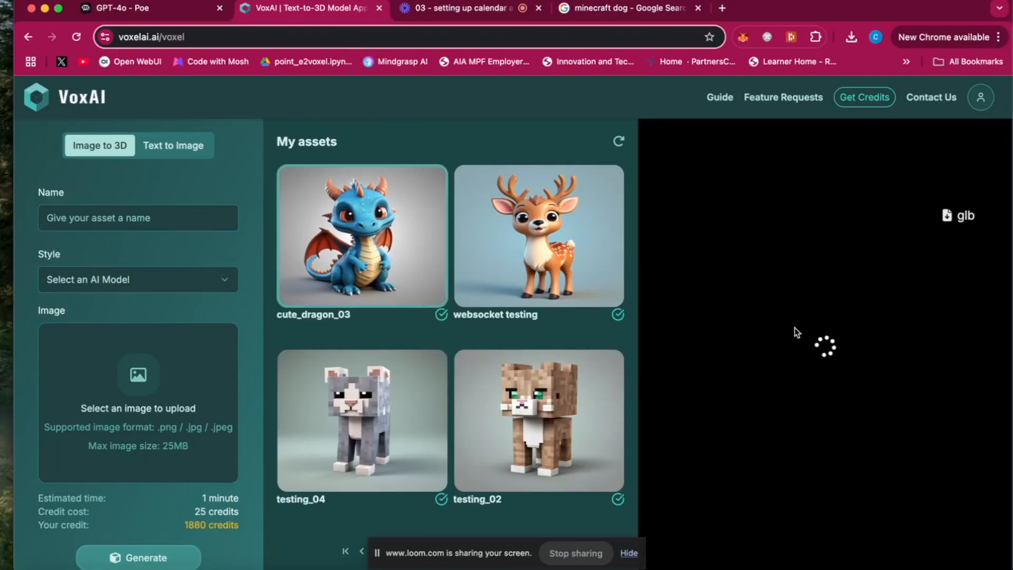
drag(830, 346, 785, 359)
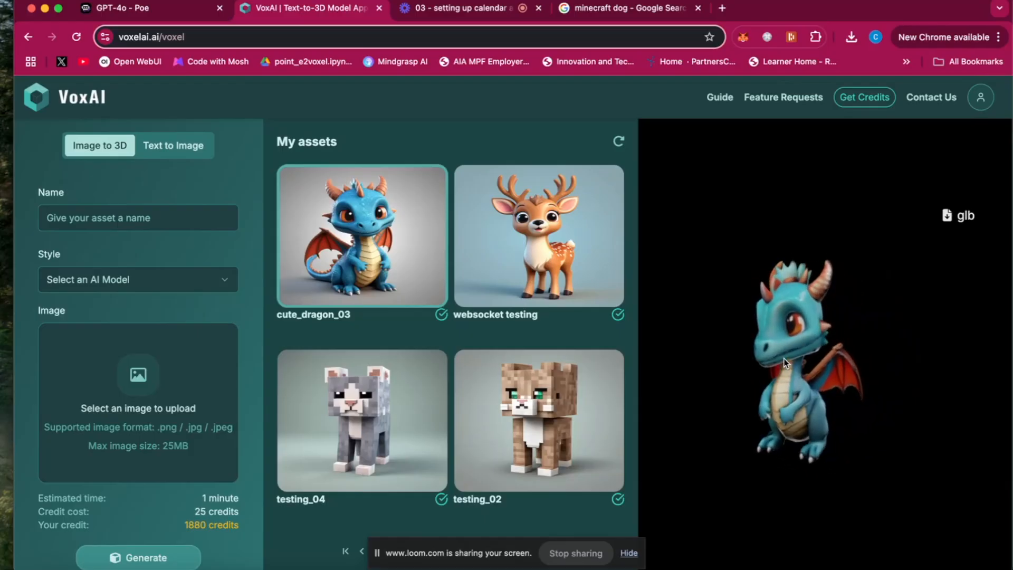
click(550, 236)
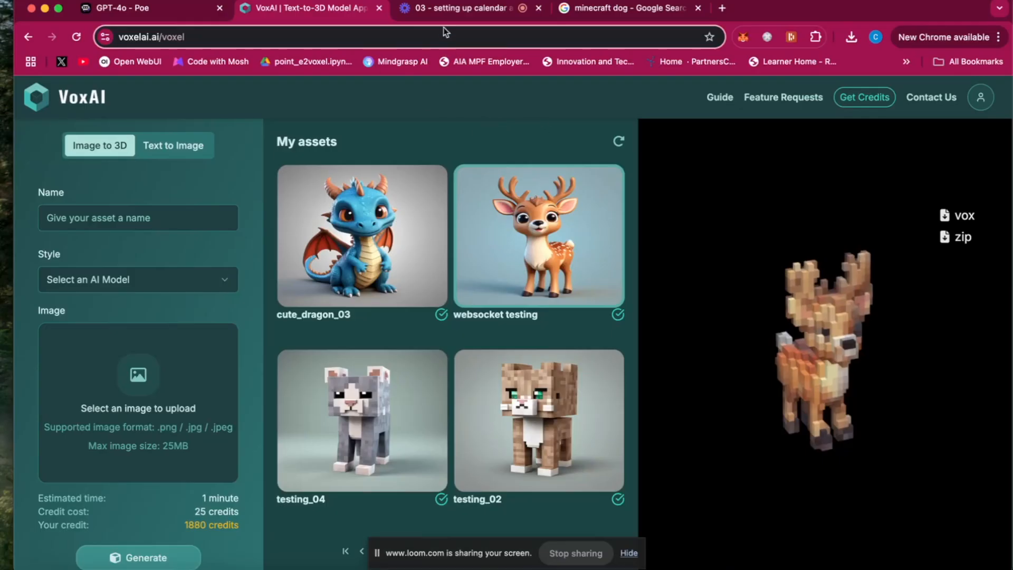
Step: Switch to the GPT-4o chat on Poe and write the message "give a prompt to reproduce the image attached as close as possible"
click(629, 14)
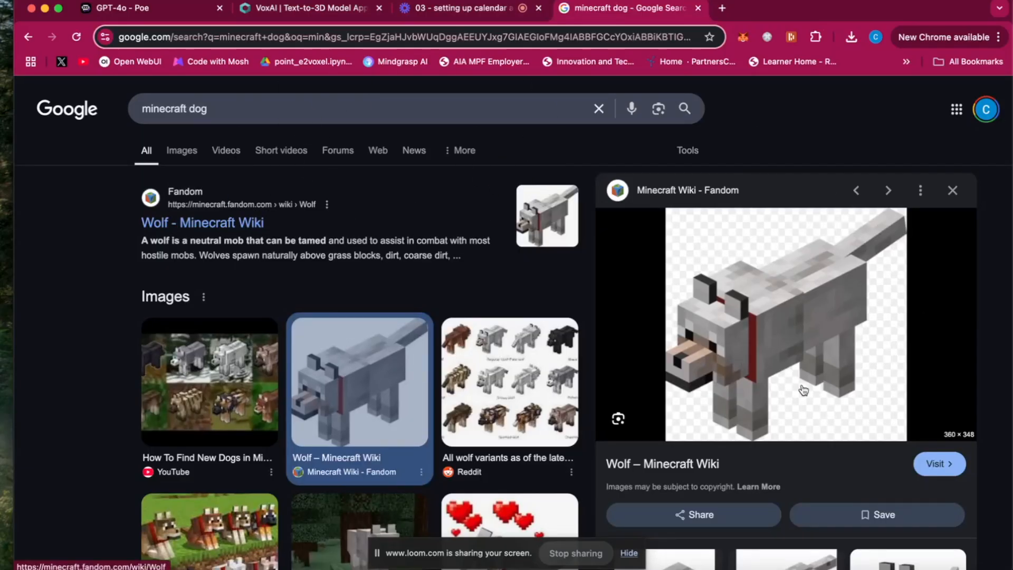
click(151, 9)
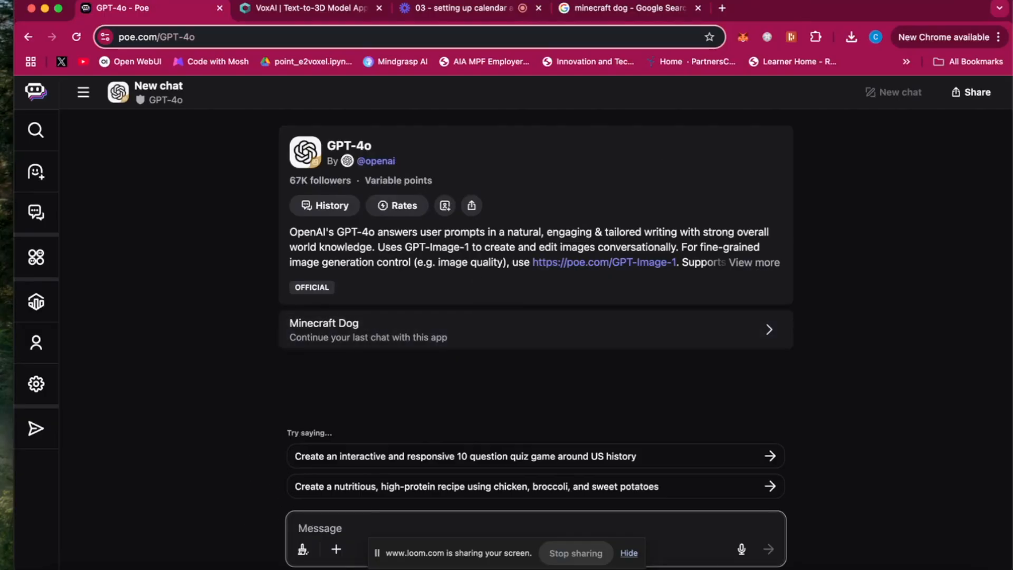
text(giv)
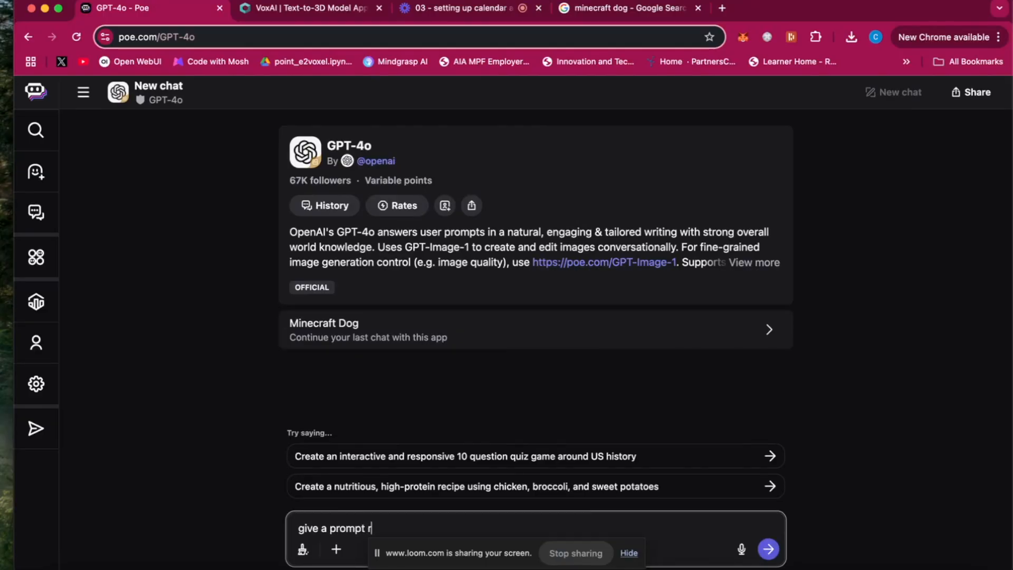
text(e a prompt to reproduce the image attached)
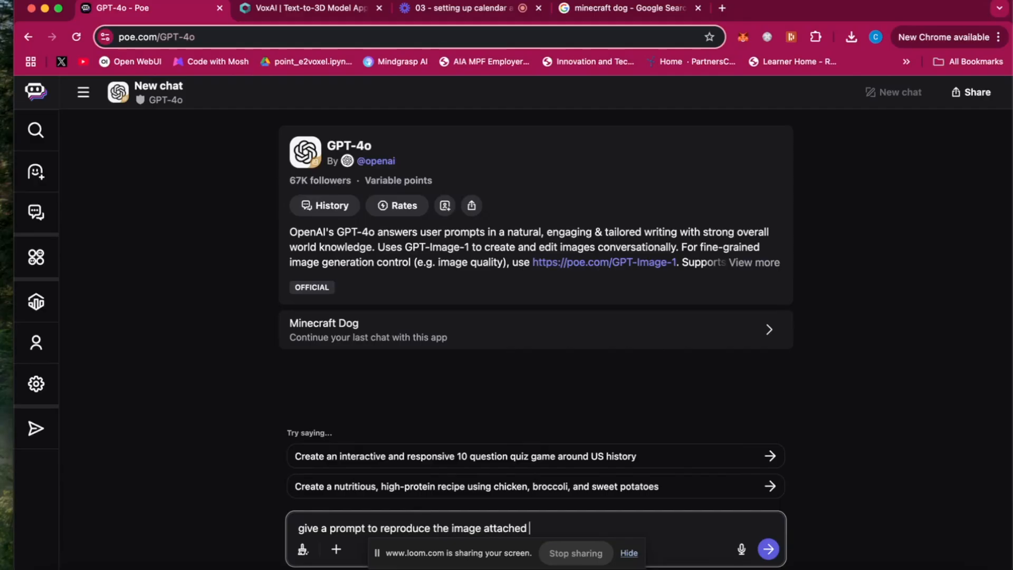
text( as close as possible)
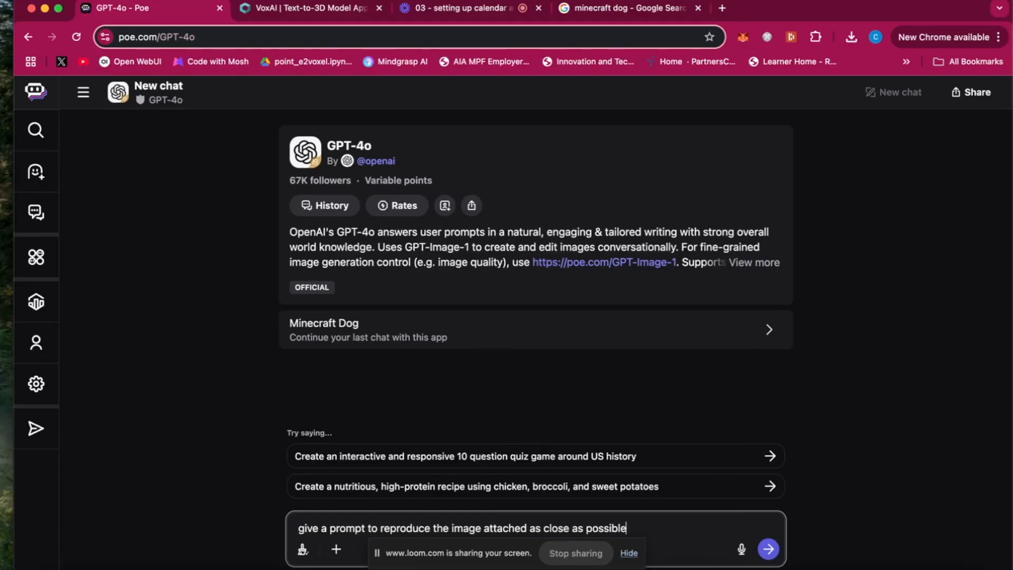
Step: Attach Tamed_Wolf_with_Red_Collar_JE2_BE2.webp from the test folder to the message and send it
click(41, 568)
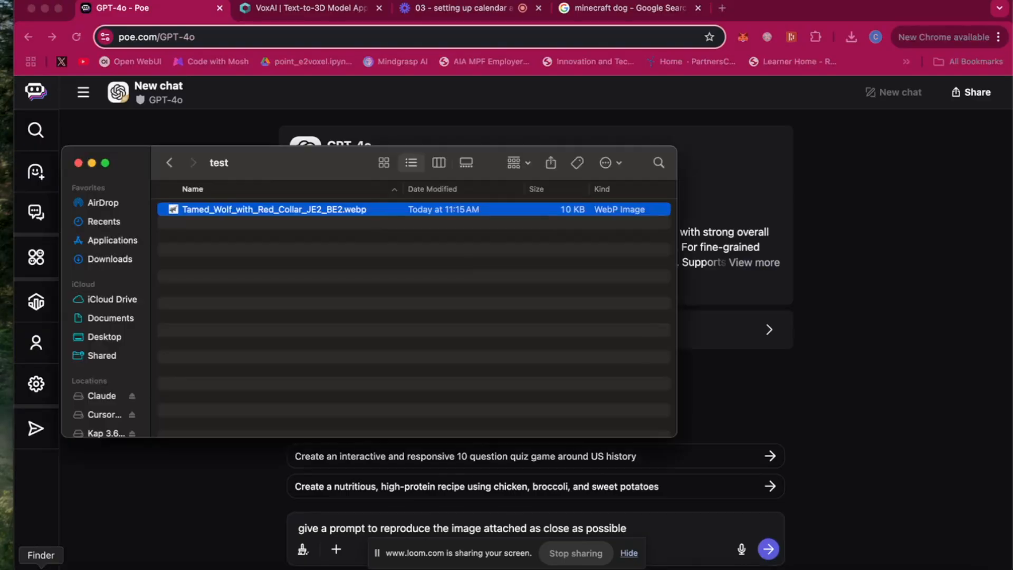
drag(221, 213, 642, 478)
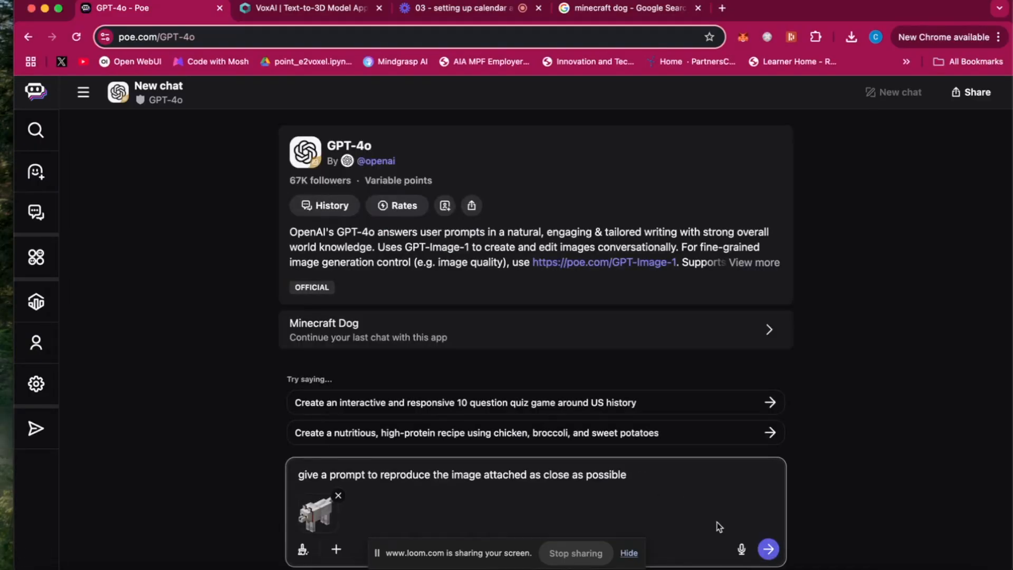
click(769, 549)
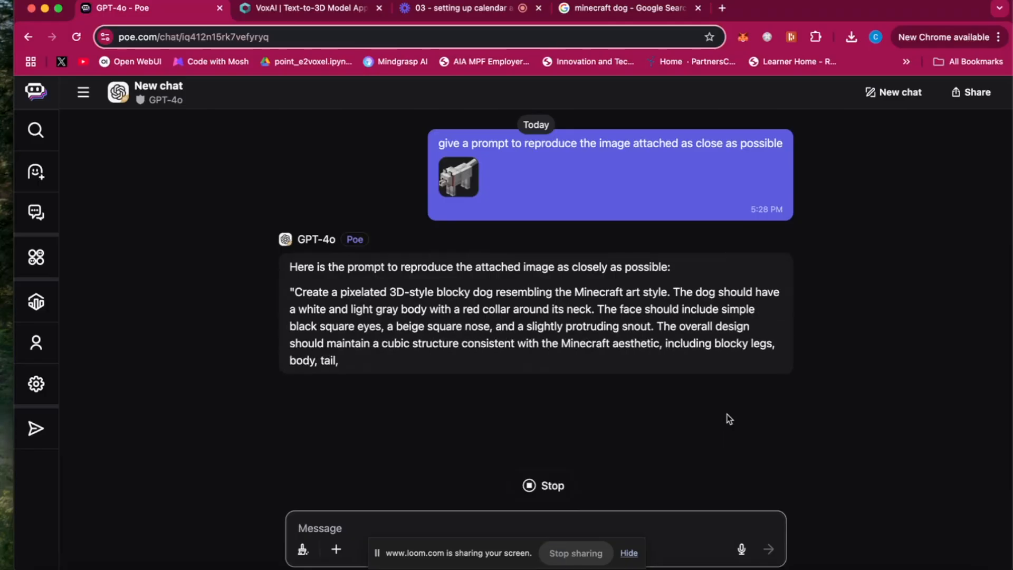
Step: Copy the Minecraft-style dog prompt from GPT-4o's reply, without its quotation marks, into a new chat message
click(299, 12)
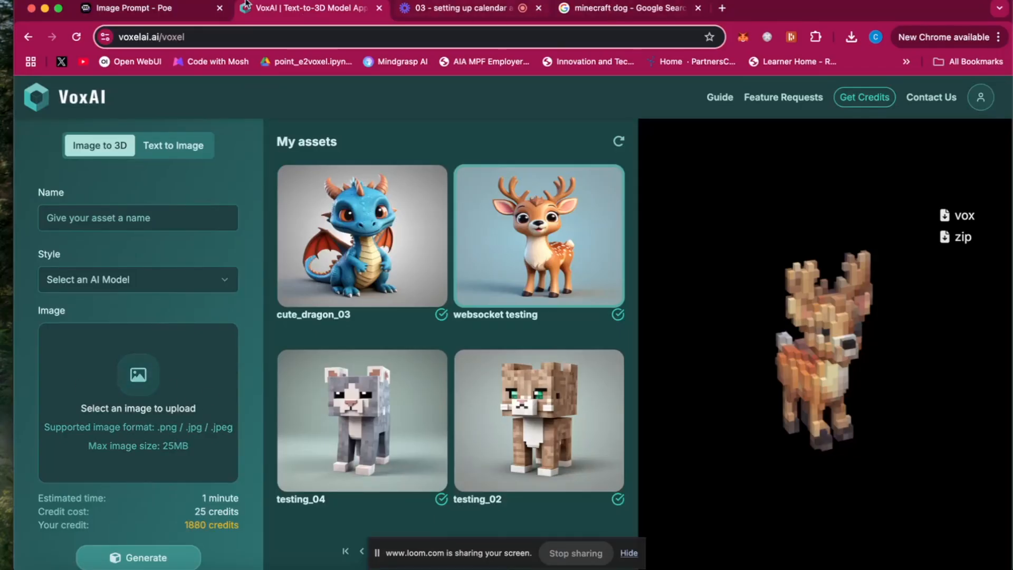
click(125, 12)
scroll(447, 315, down, 1)
drag(396, 354, 297, 271)
key(cmd+c)
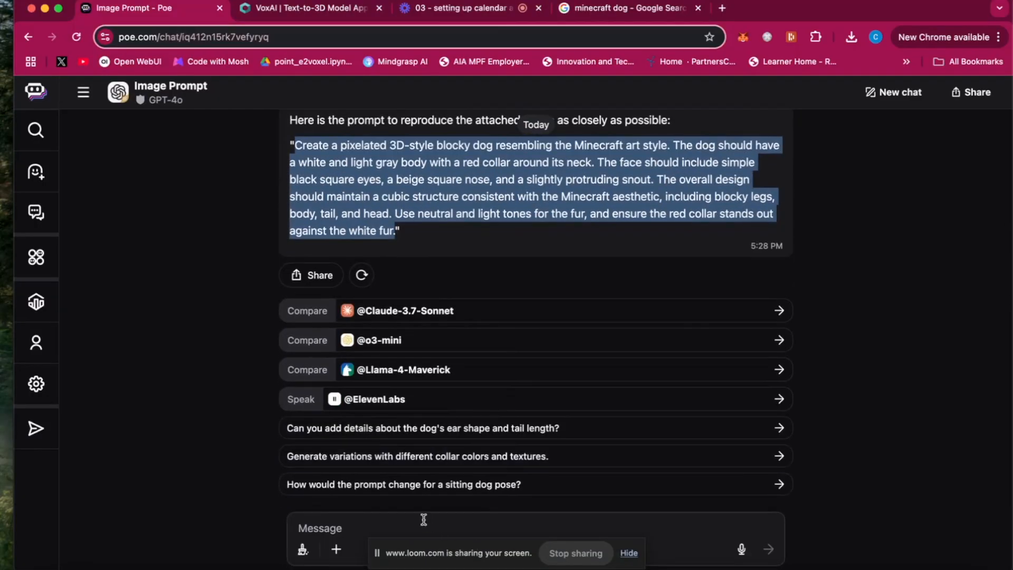
click(424, 520)
key(cmd+v)
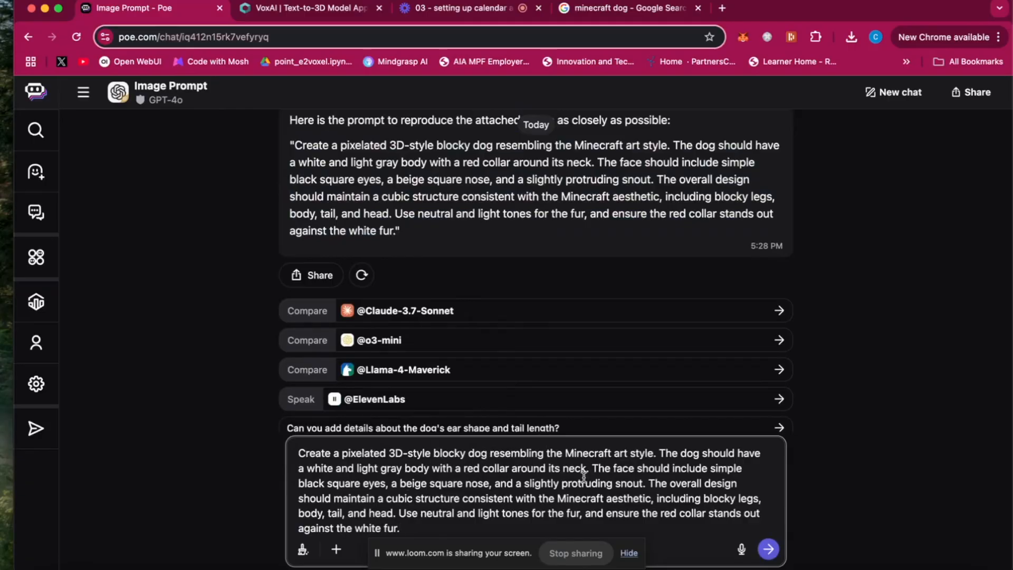
Step: Change the pasted prompt to describe a cat with a white and light brown body and brown fur, and send it
click(488, 453)
key(BackSpace)
key(BackSpace)
key(BackSpace)
text(cat)
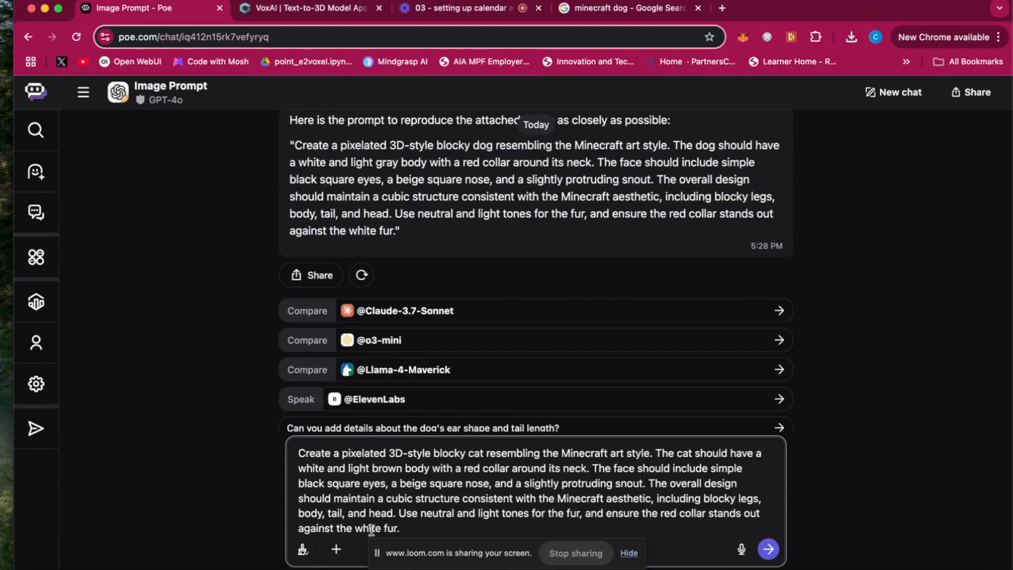
key(BackSpace)
key(BackSpace)
key(BackSpace)
key(BackSpace)
key(BackSpace)
text(brown)
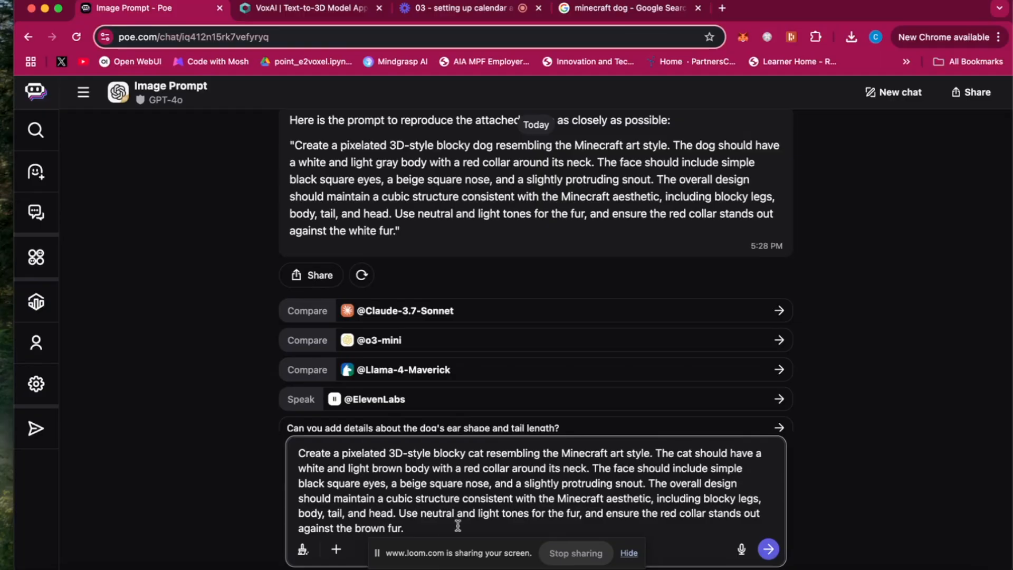
click(768, 549)
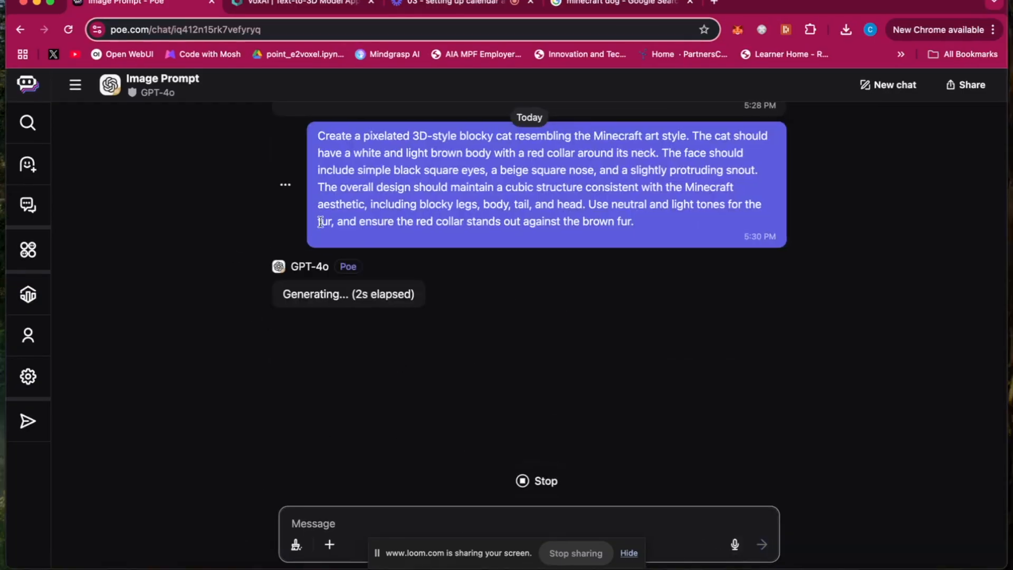
Step: Copy the edited Minecraft-style cat prompt from the sent chat message and switch back to VoxAI
scroll(380, 303, up, 1)
scroll(349, 300, up, 2)
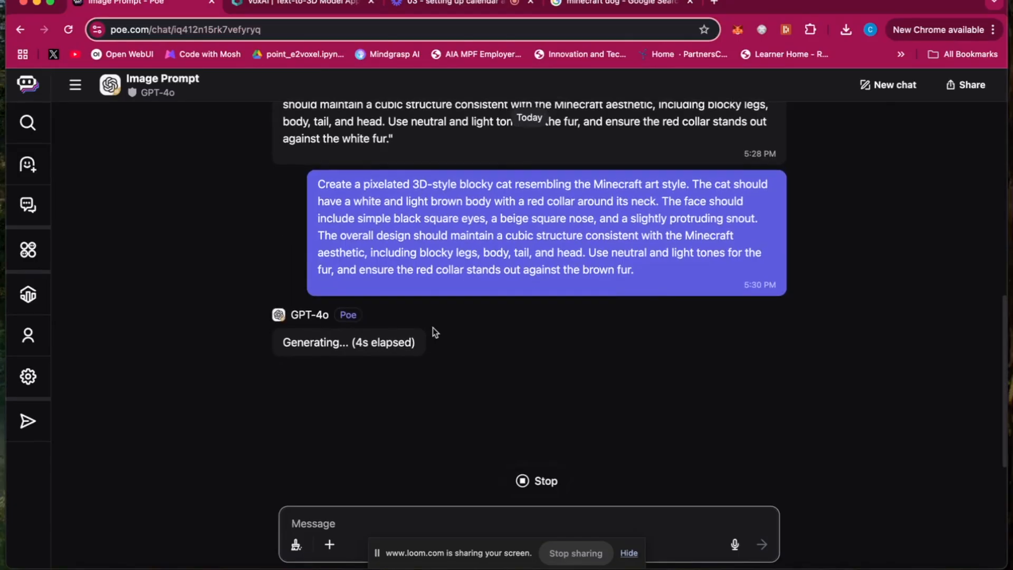
drag(635, 297, 311, 214)
key(super+c)
click(274, 5)
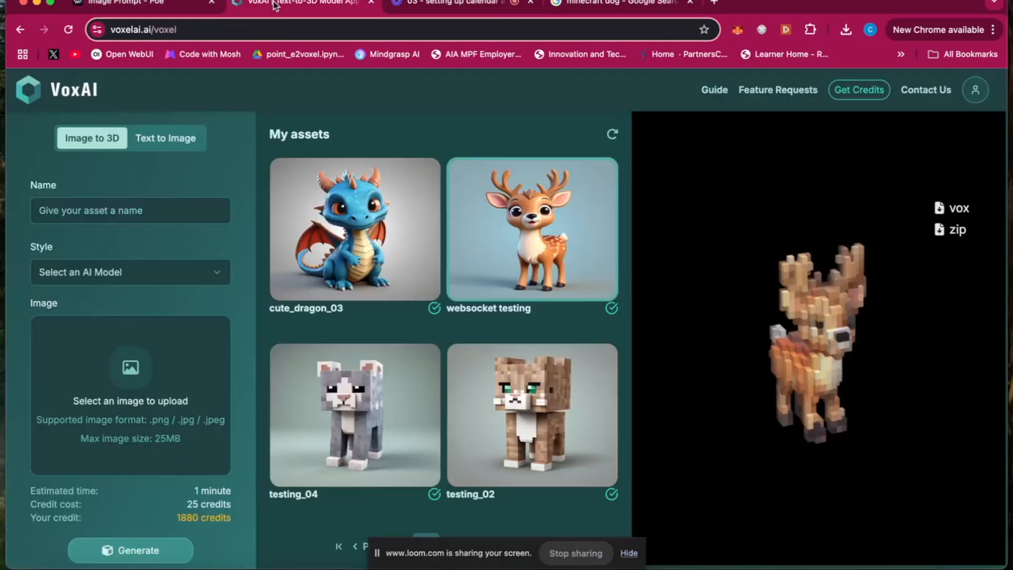
Step: Generate text-to-image results named blocky_cat from the copied Minecraft-style blocky cat prompt
click(161, 139)
click(118, 272)
key(super+v)
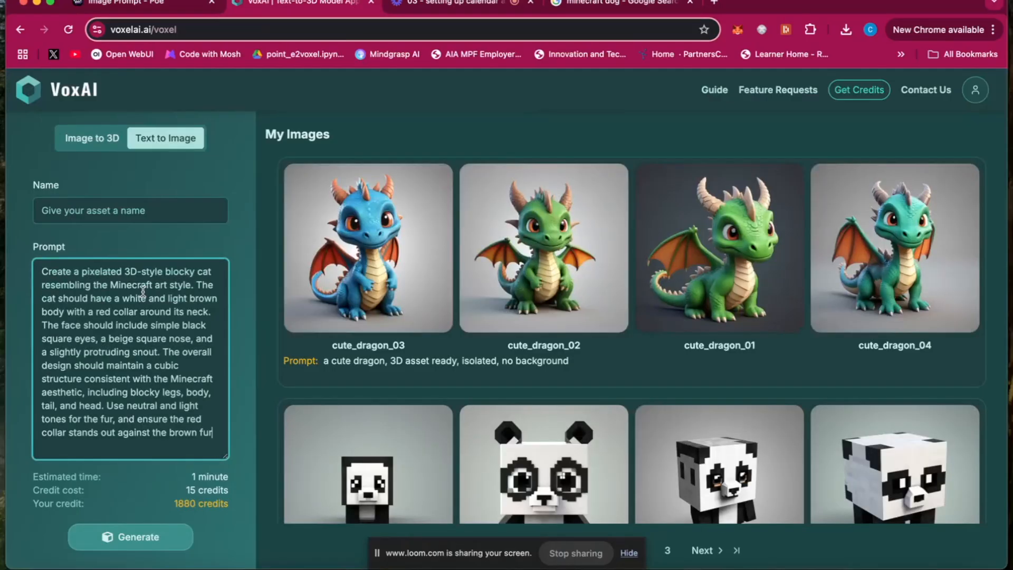
click(132, 207)
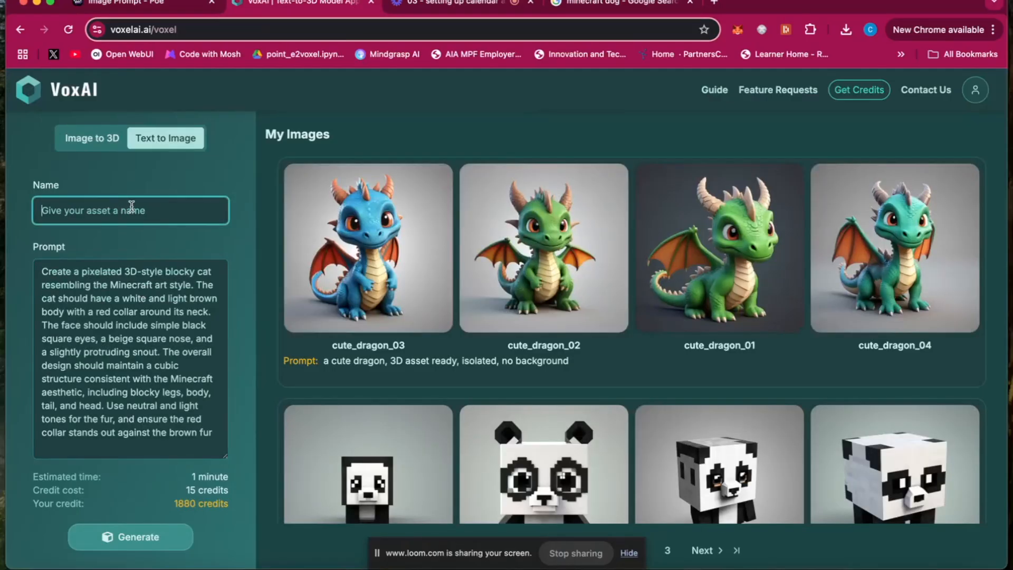
text(blocky_cat)
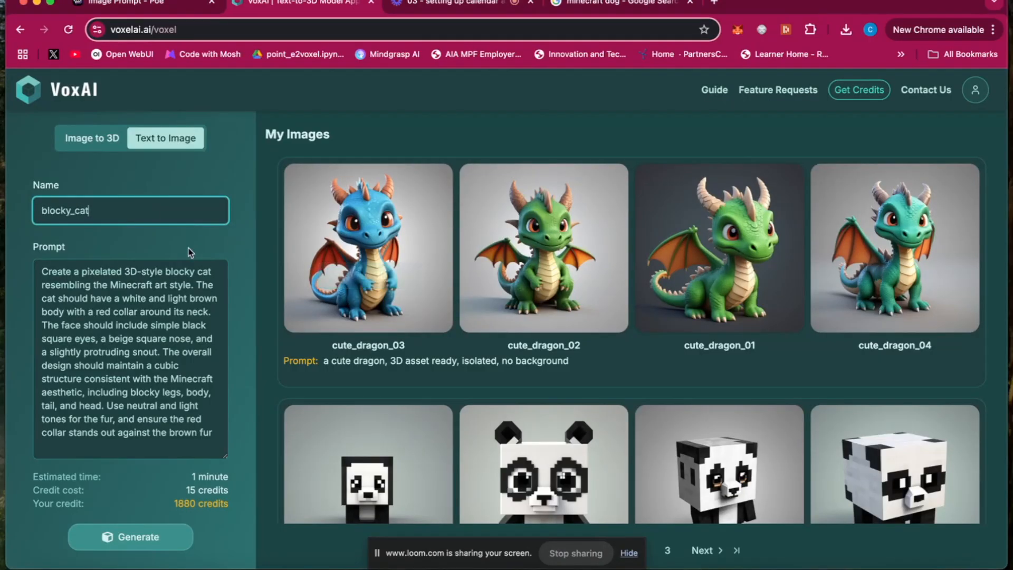
click(161, 530)
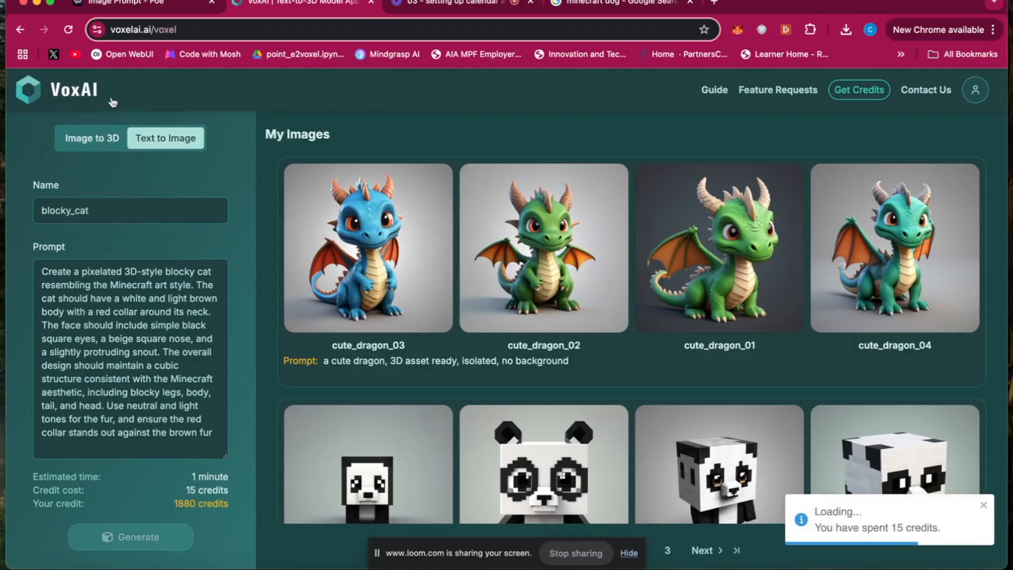
Step: Check the generation progress of the cat image in Poe and of the blocky_cat images in VoxAI
click(149, 6)
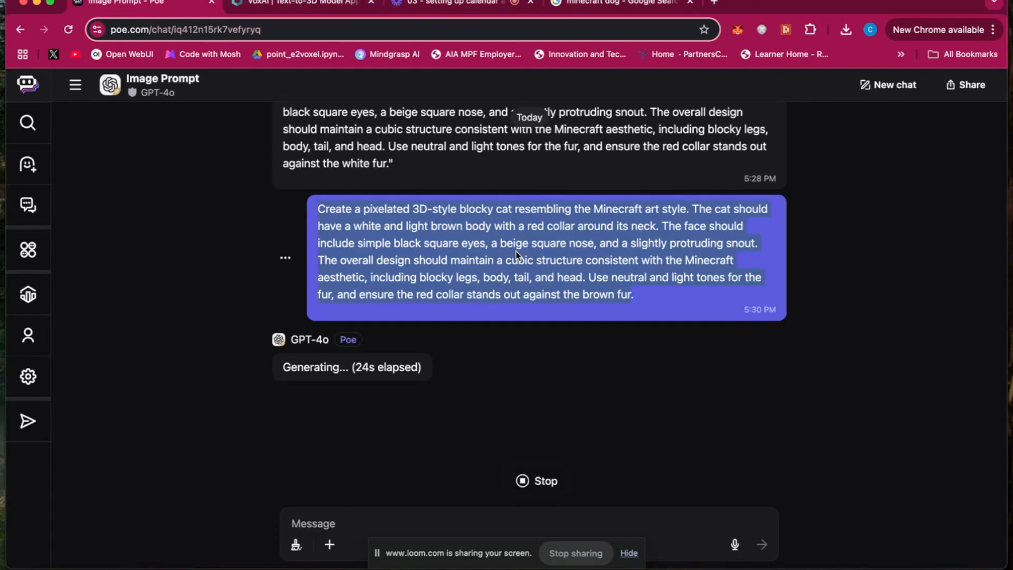
scroll(511, 255, down, 3)
click(302, 5)
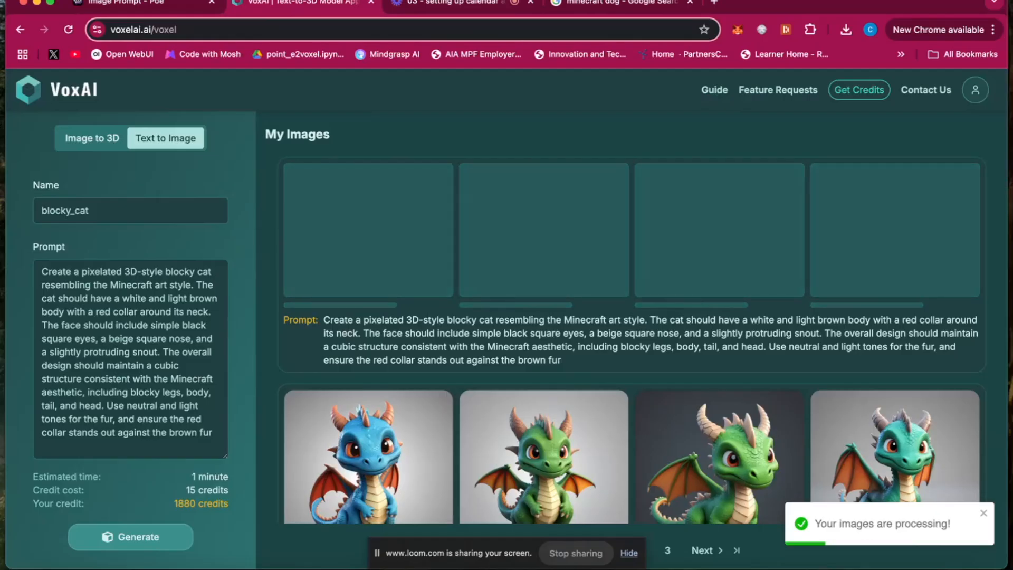
click(134, 4)
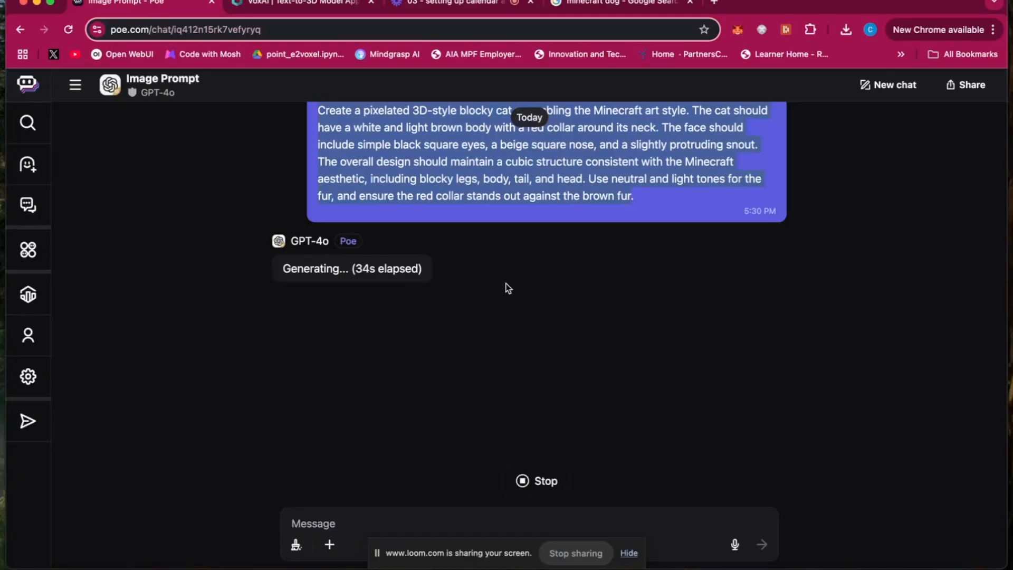
click(304, 3)
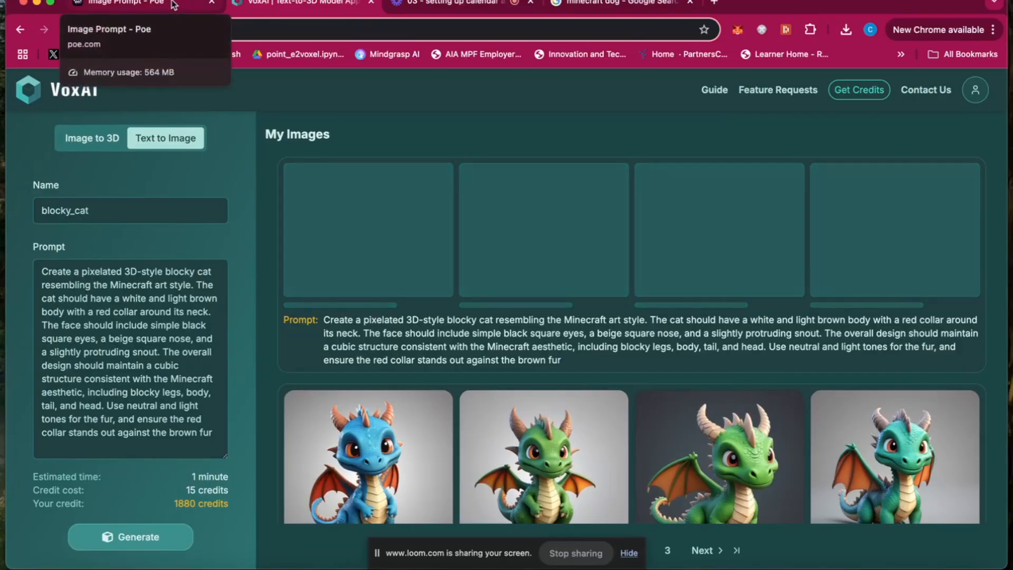
Step: Switch to Poe, review GPT-4o's blocky cat image against the prompt, and download the image
click(174, 6)
scroll(498, 151, up, 5)
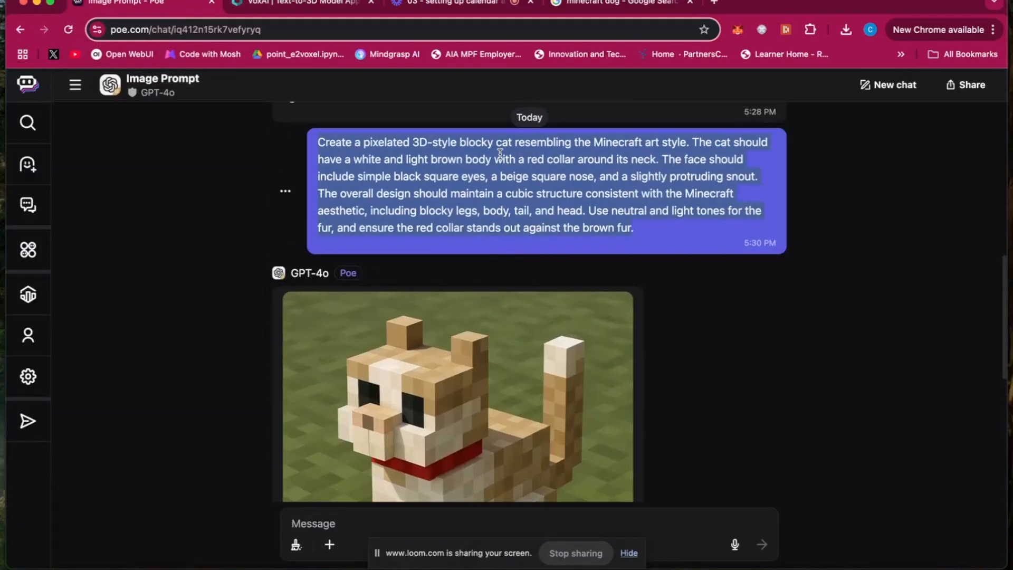
scroll(499, 153, down, 3)
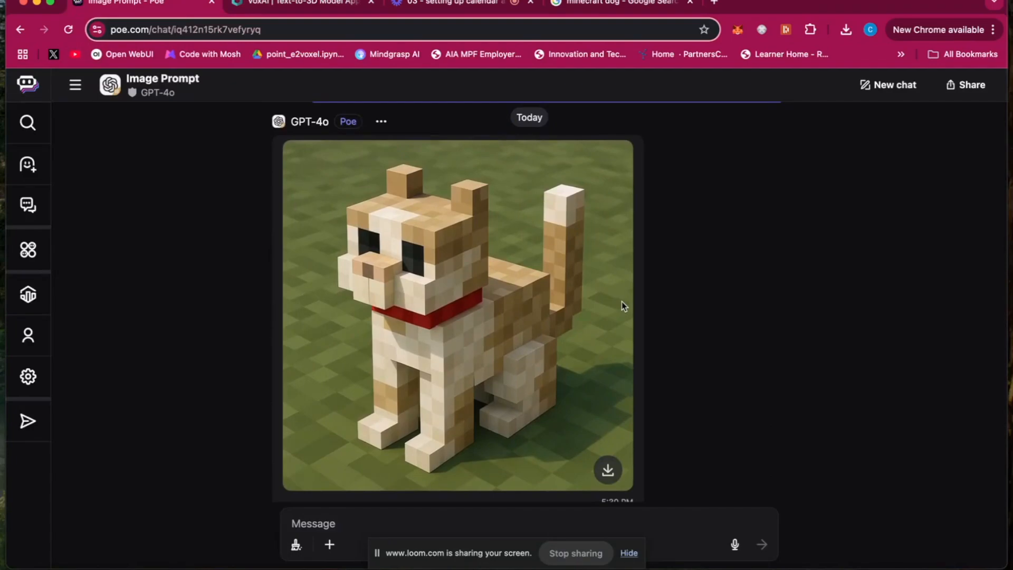
scroll(621, 306, up, 1)
scroll(622, 306, up, 1)
scroll(621, 305, down, 1)
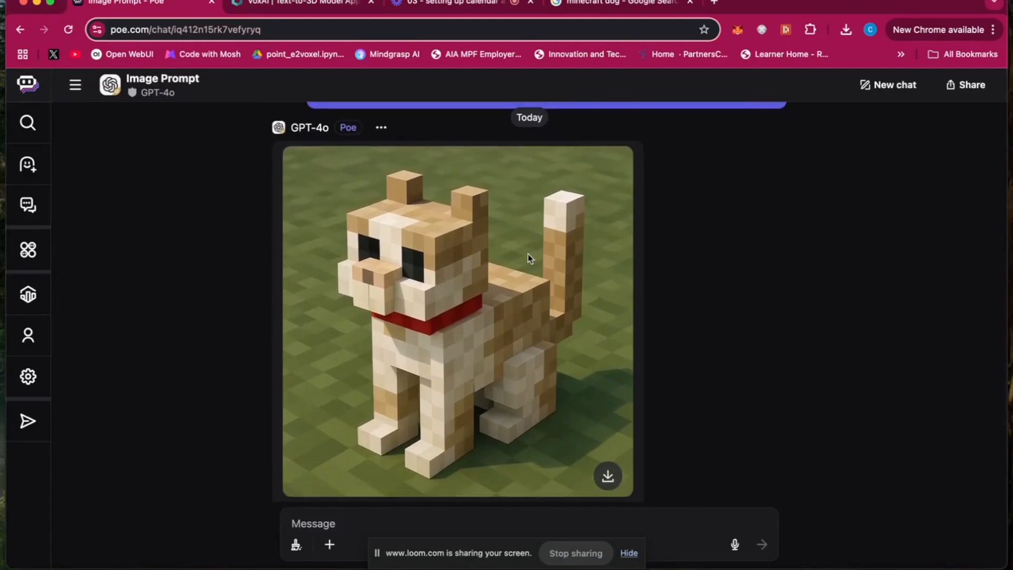
scroll(531, 255, down, 1)
click(608, 454)
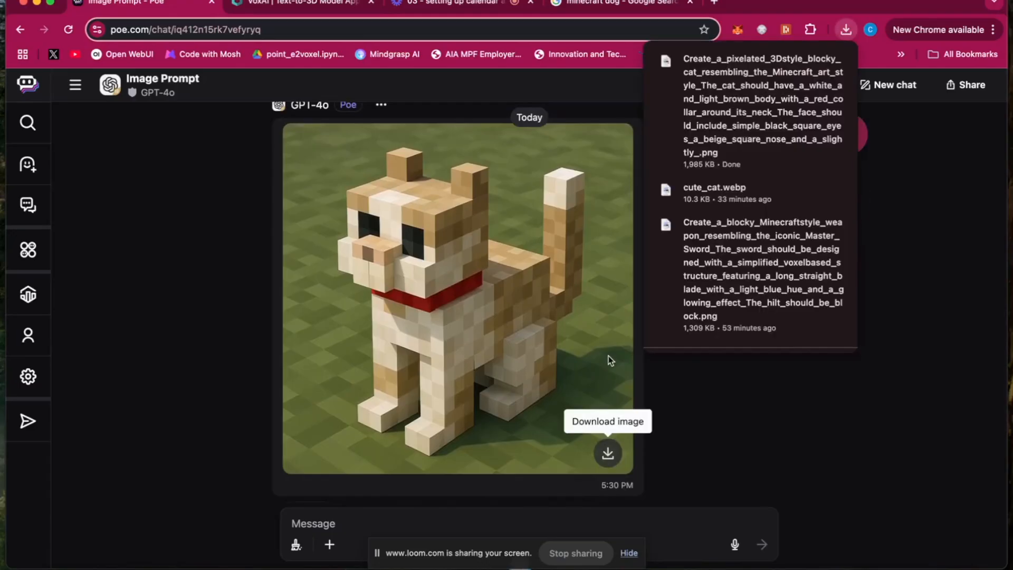
Step: Return to VoxAI and upload the downloaded Create_a_pixelated cat PNG as the source image for an image-to-3D conversion
click(278, 3)
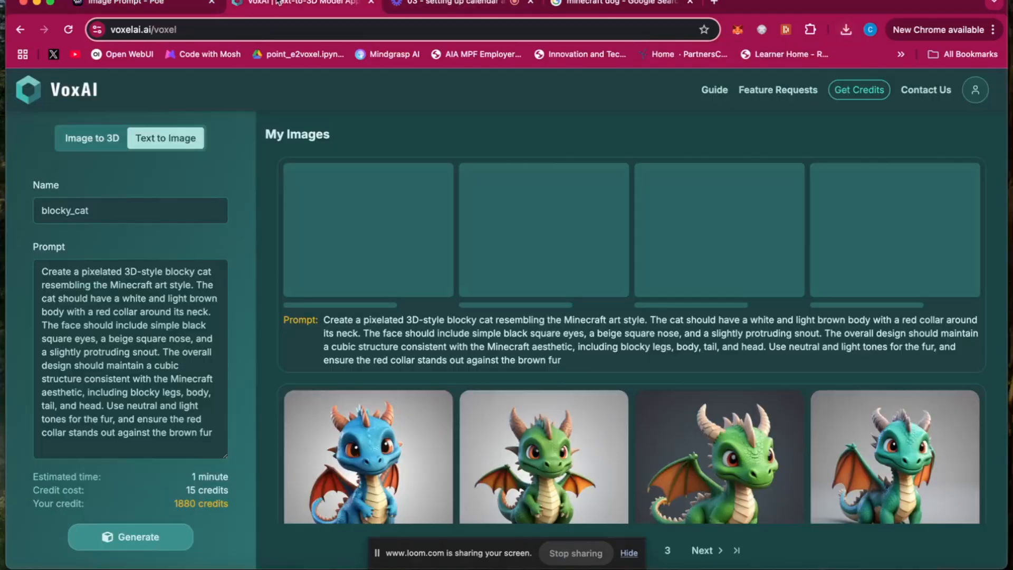
click(106, 138)
click(116, 377)
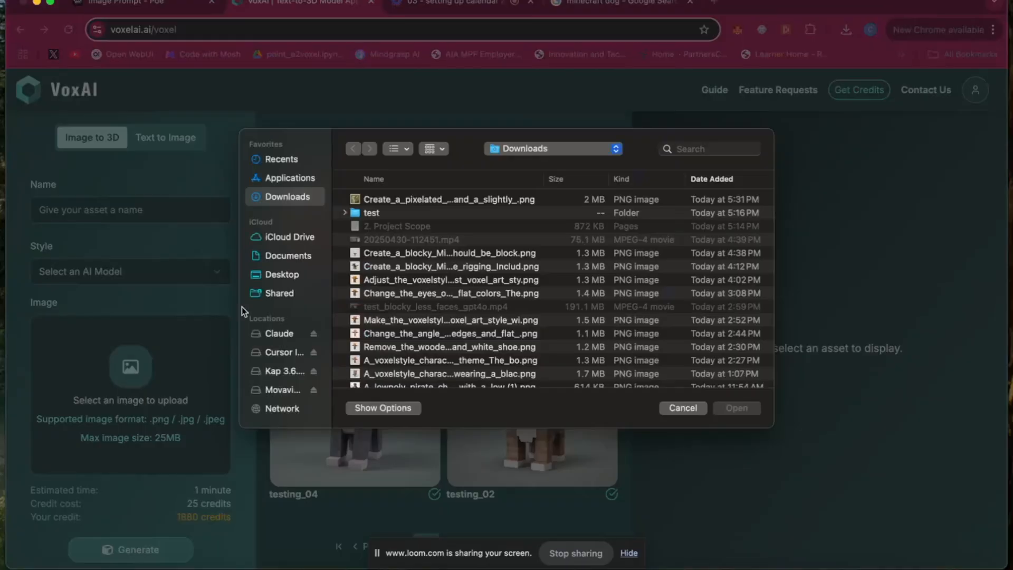
click(396, 199)
click(737, 408)
Step: Name the 3D asset blocky_cat, set its style to Voxel (Trellis, High rez), and generate it
click(181, 201)
text(blokcy)
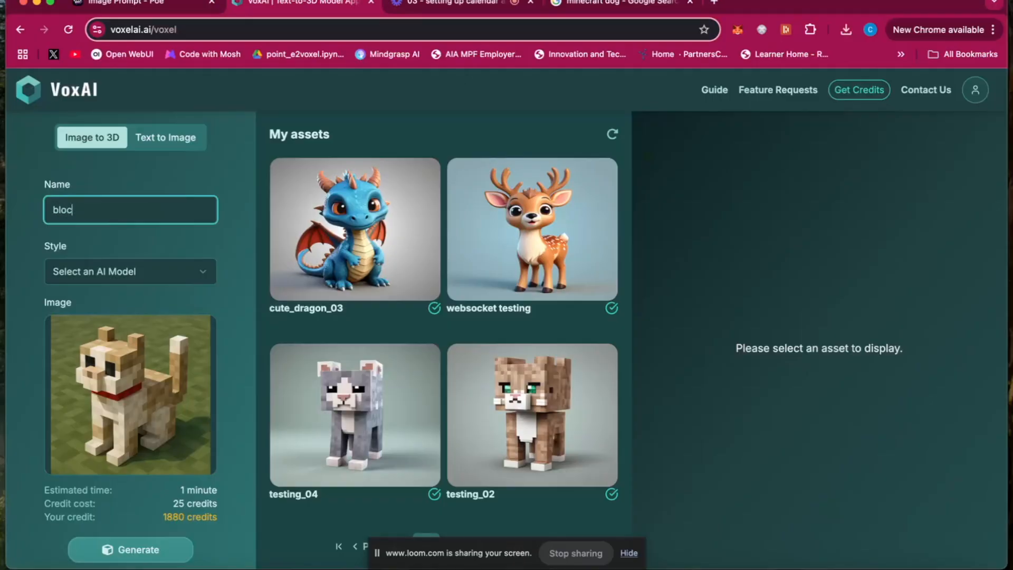
click(139, 276)
click(182, 243)
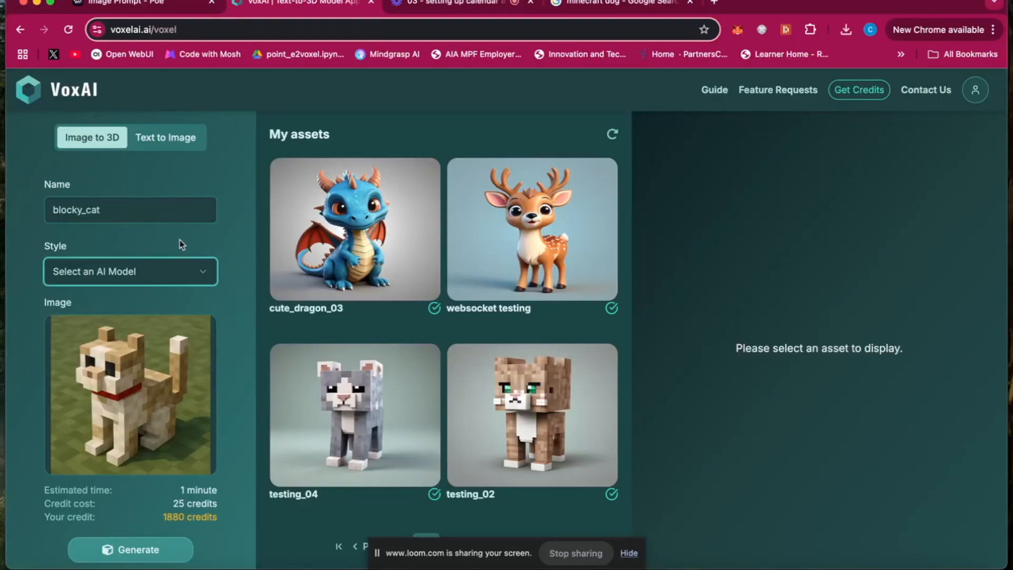
click(140, 272)
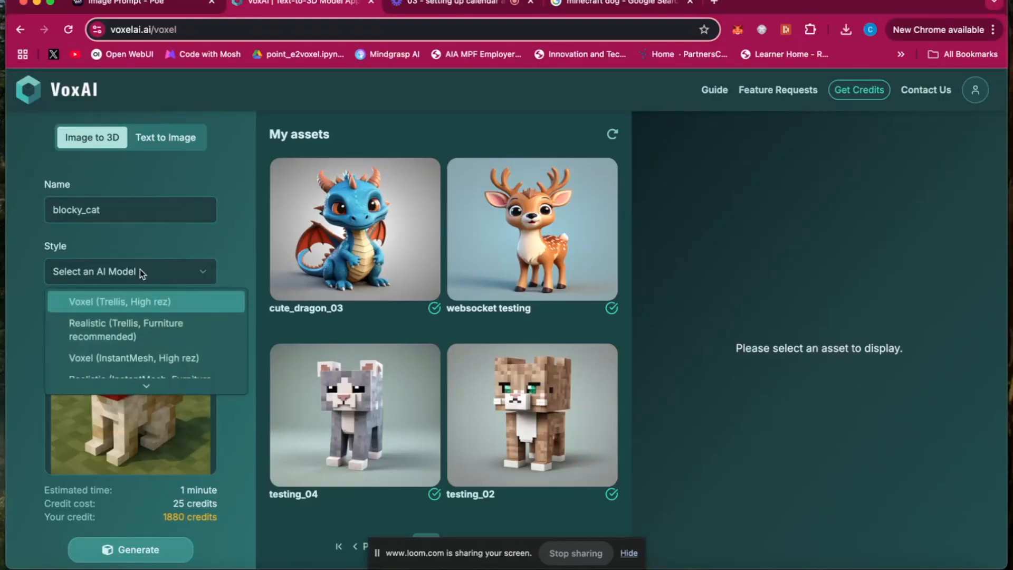
click(128, 305)
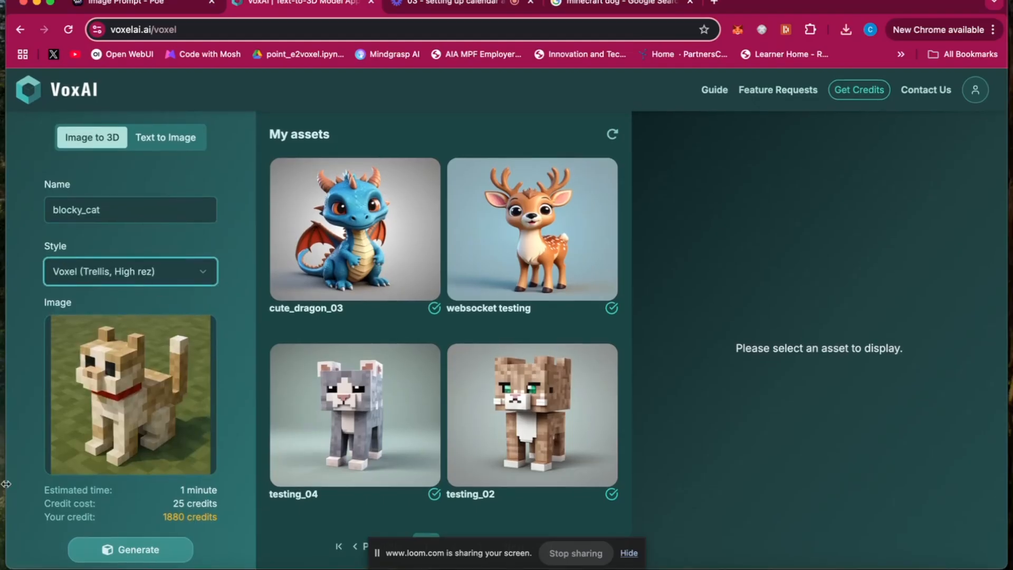
click(127, 550)
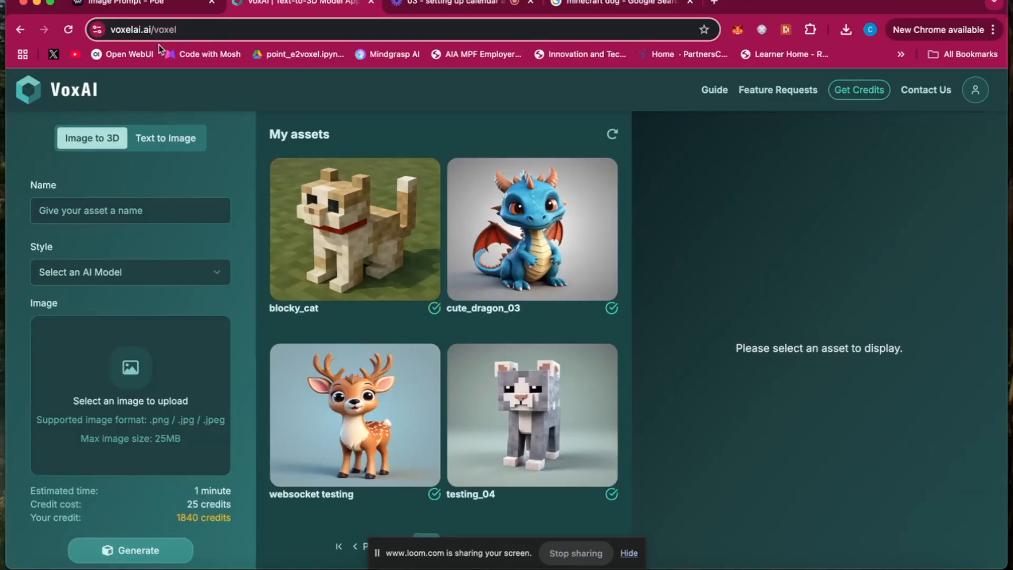
Step: Examine the blocky_cat 3D model from several angles and compare it with the websocket testing deer model
click(375, 226)
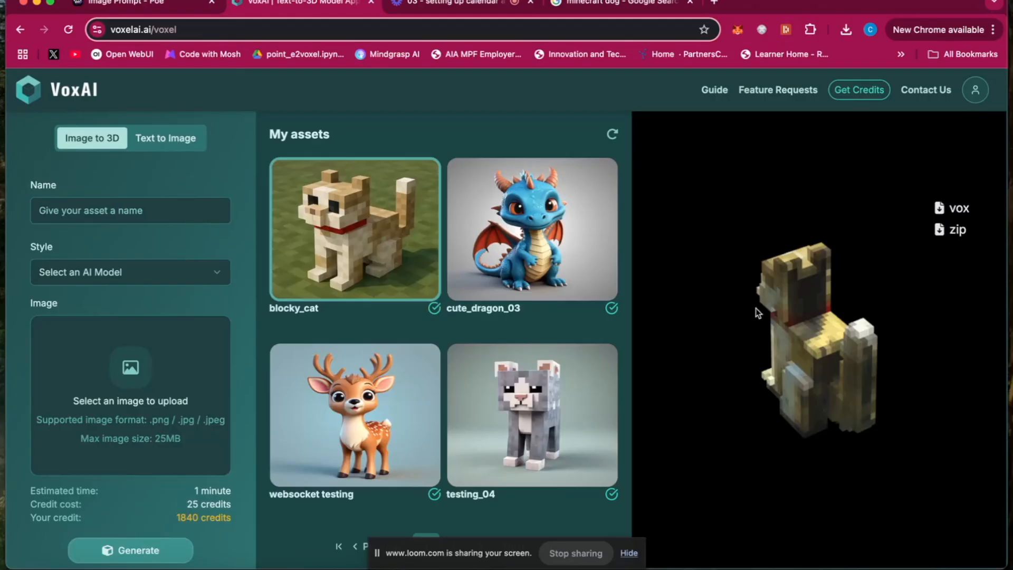
drag(844, 359, 924, 308)
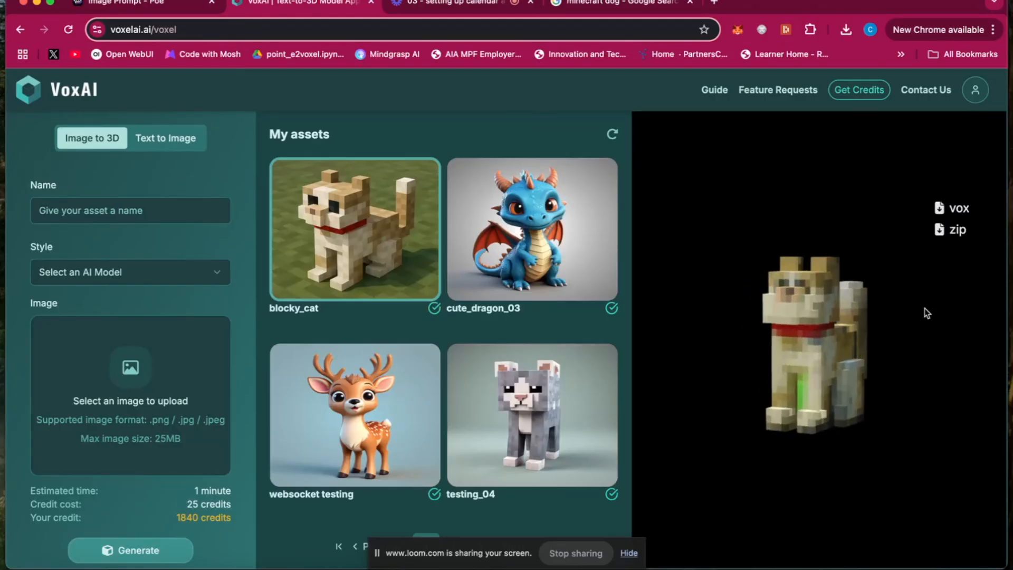
drag(797, 327, 857, 343)
click(369, 422)
drag(801, 374, 842, 384)
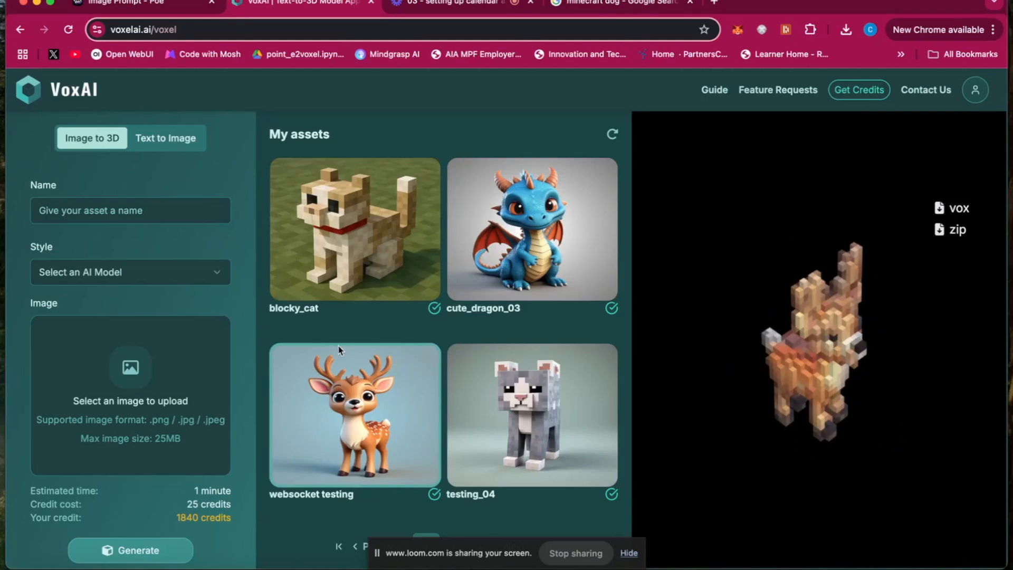
click(378, 270)
drag(766, 341, 824, 346)
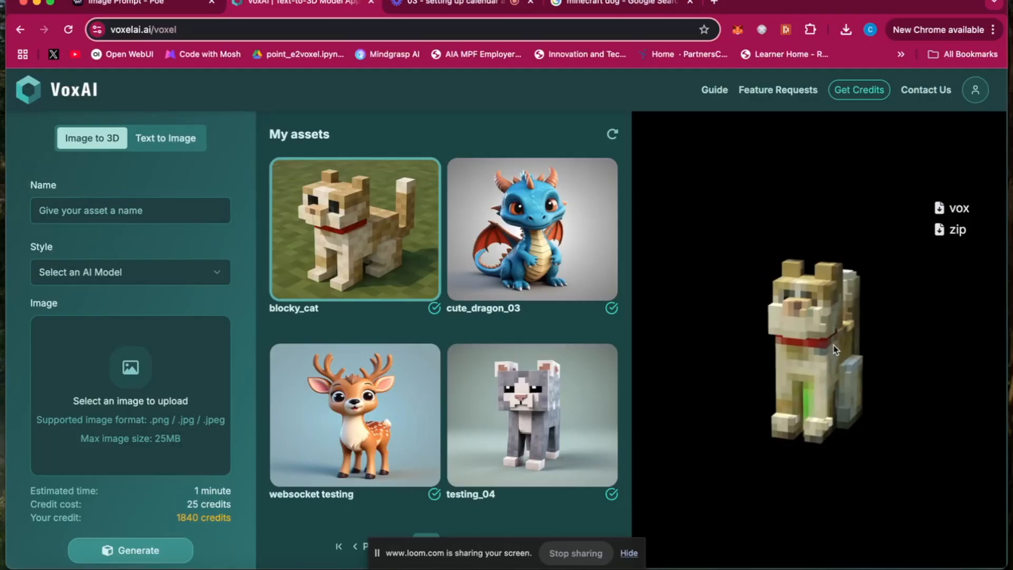
drag(825, 373, 811, 373)
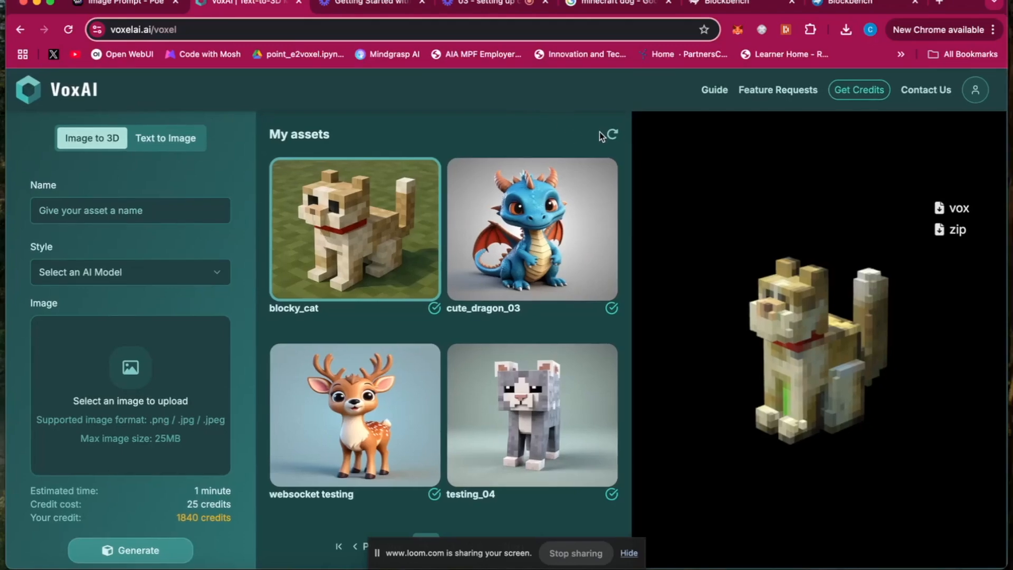
Step: Download the blocky_cat asset as a zip, extract it in the Downloads folder, and expand the extracted folder
click(949, 231)
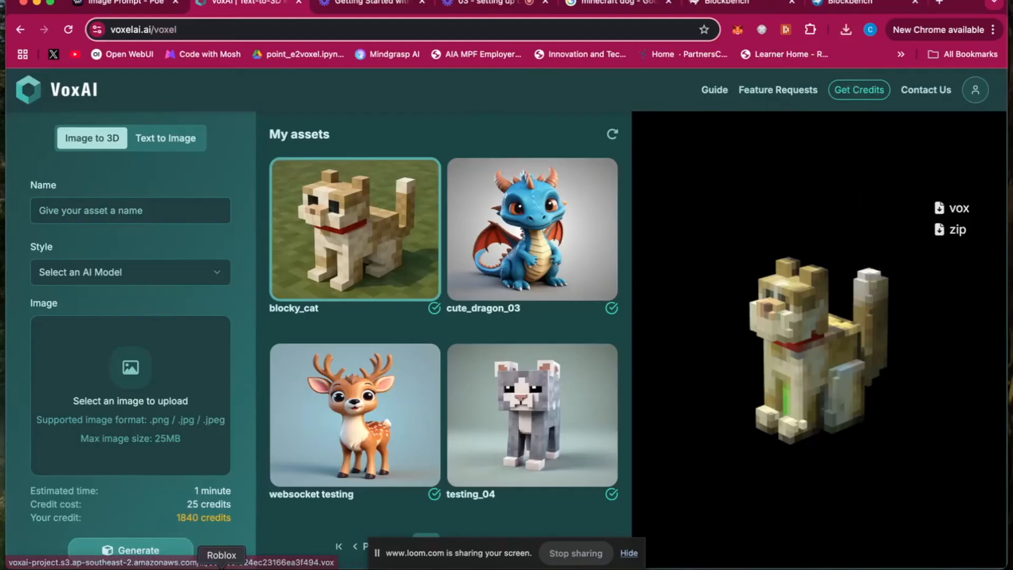
click(42, 568)
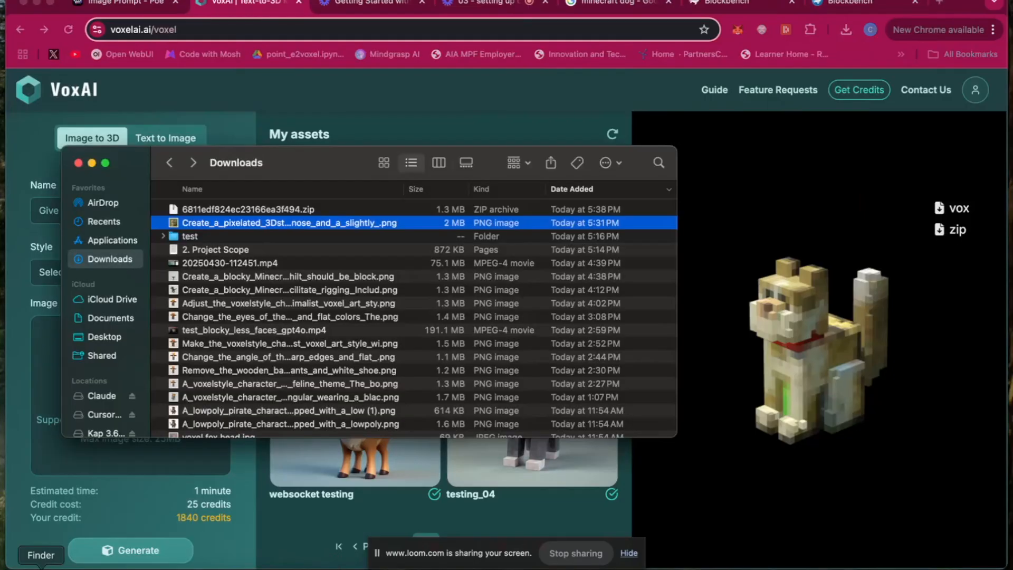
click(196, 210)
double_click(223, 210)
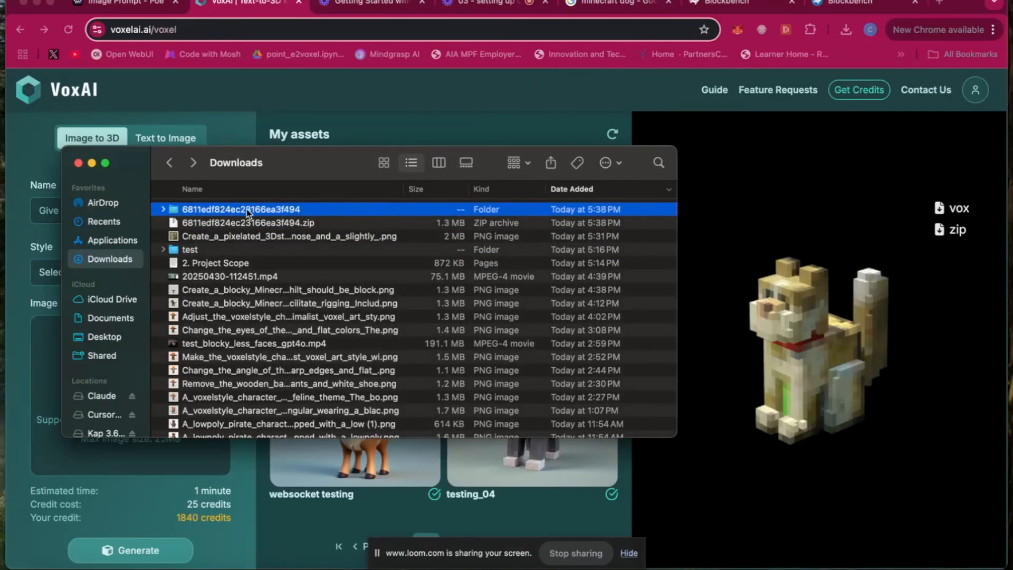
click(163, 209)
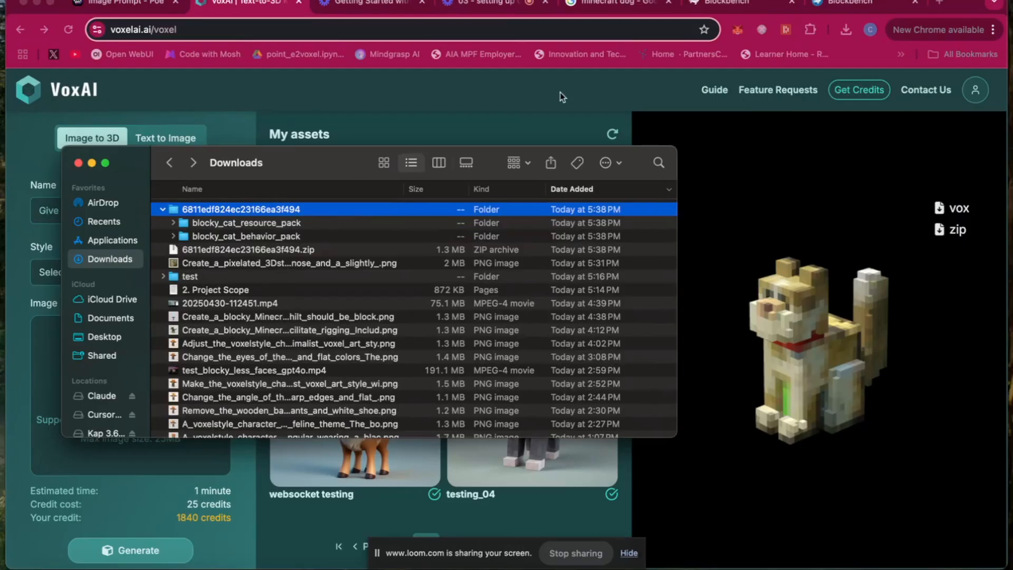
Step: Switch to Blockbench and open blocky_cat.geo.json from the models/blocks folder of the extracted blocky_cat_resource_pack
click(836, 6)
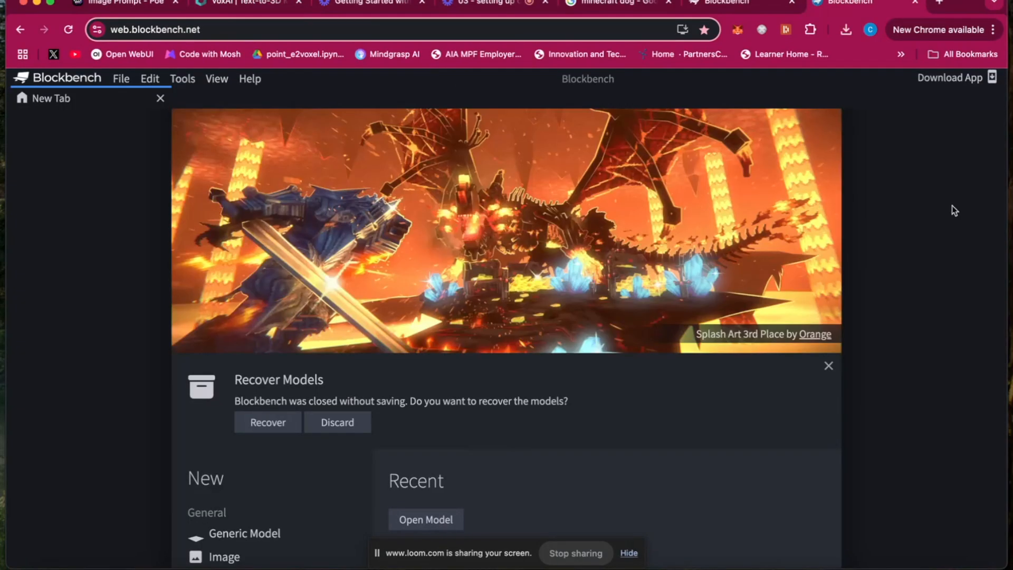
click(121, 78)
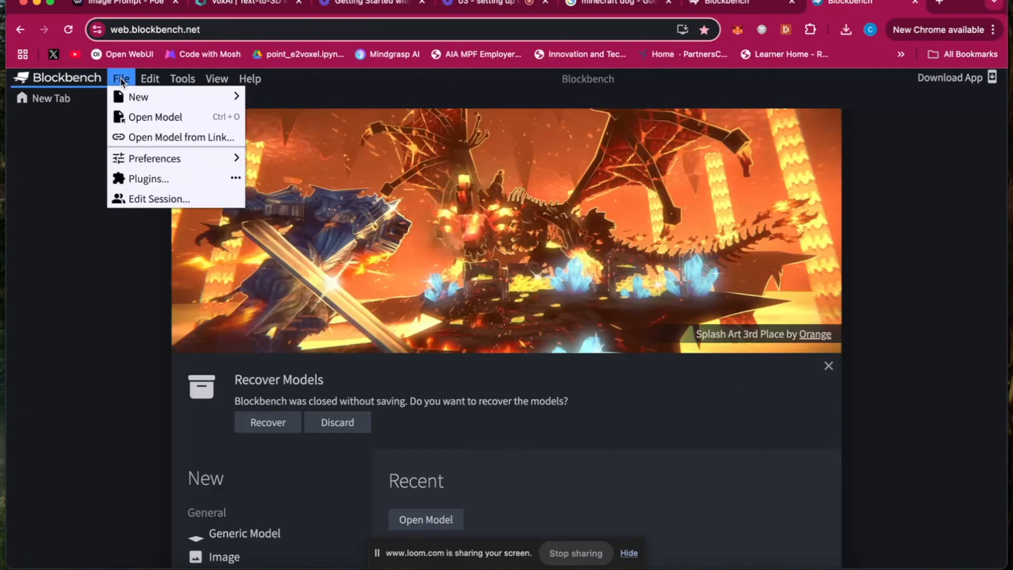
click(164, 119)
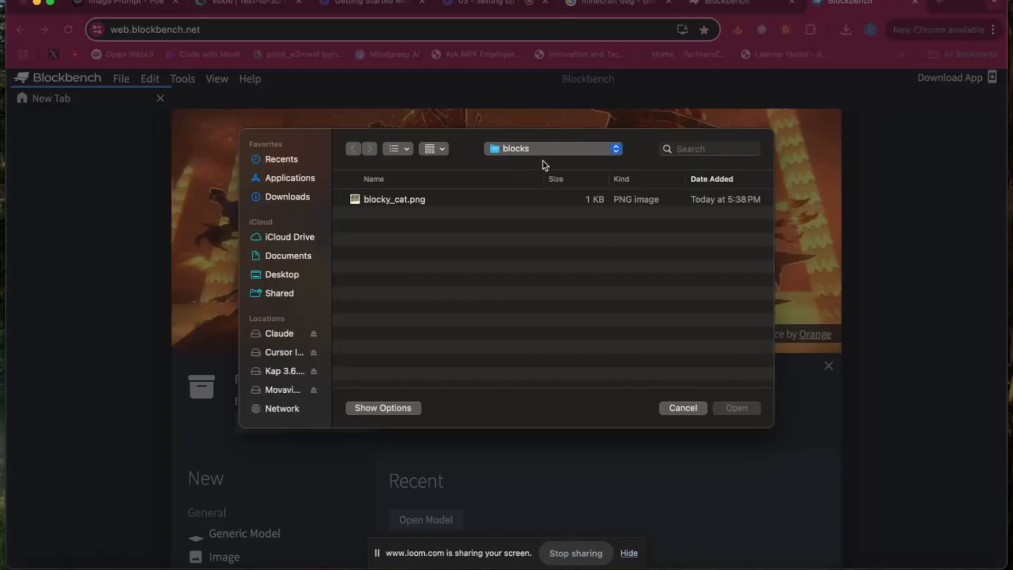
click(289, 196)
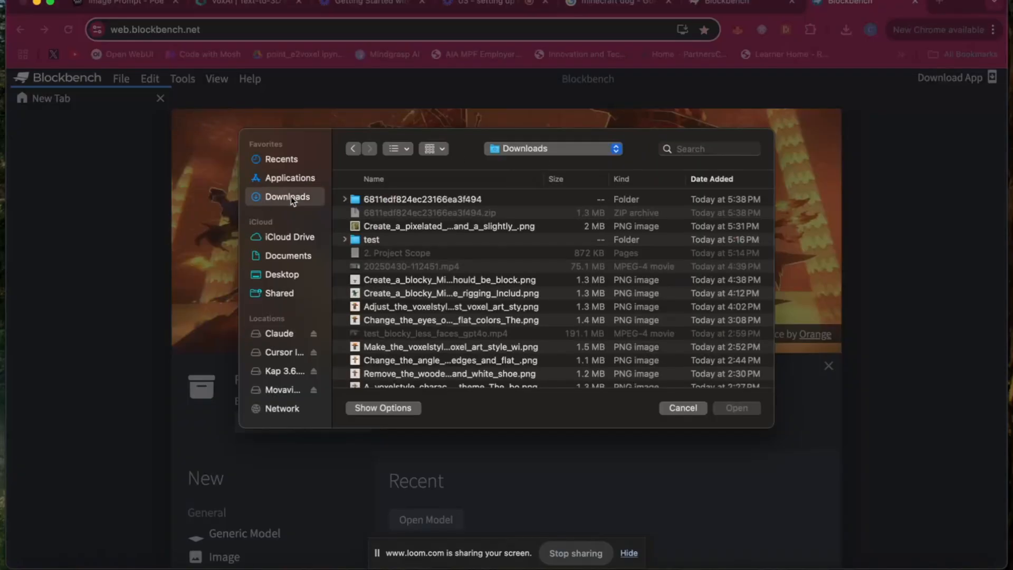
double_click(385, 200)
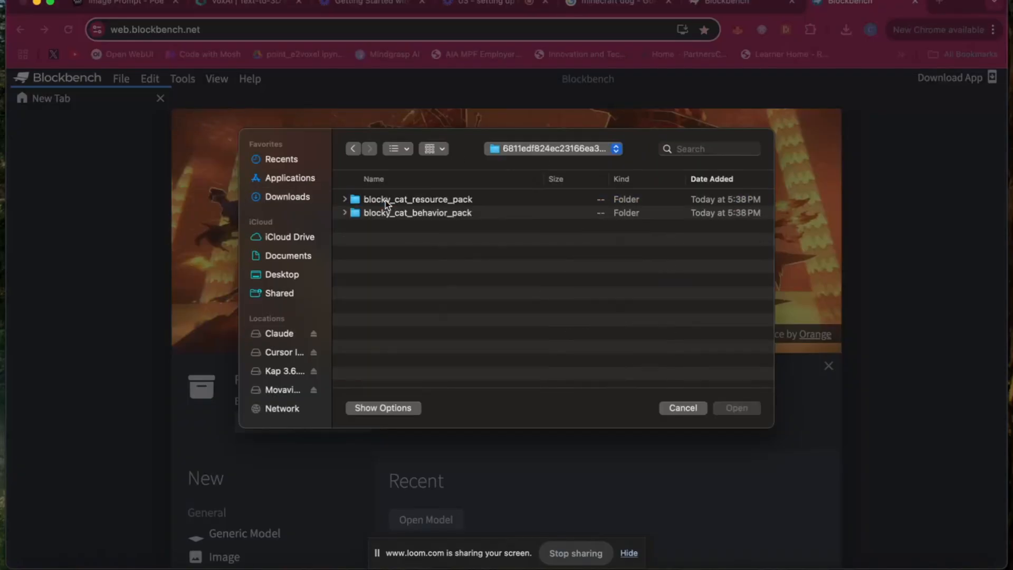
click(345, 199)
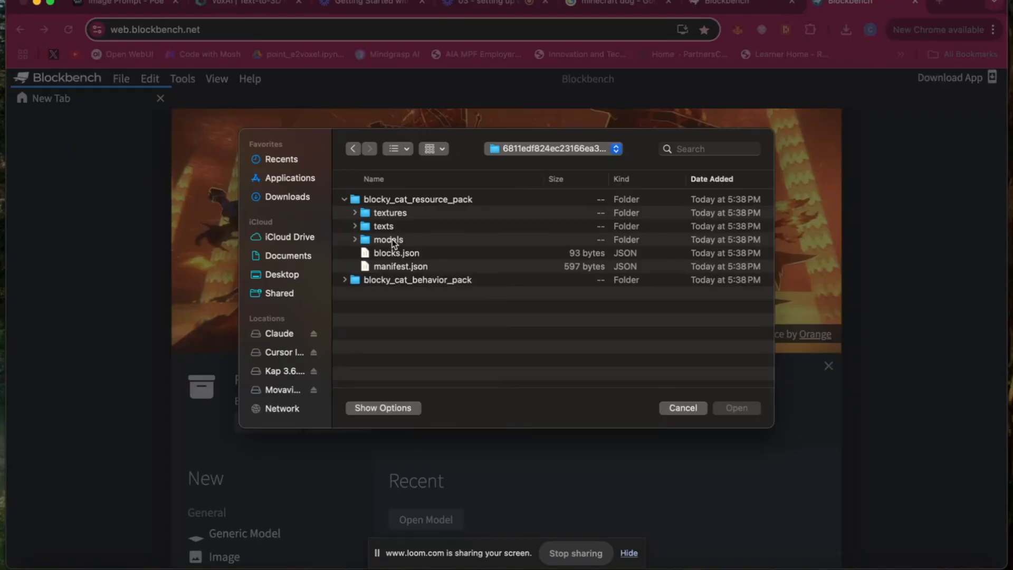
click(356, 240)
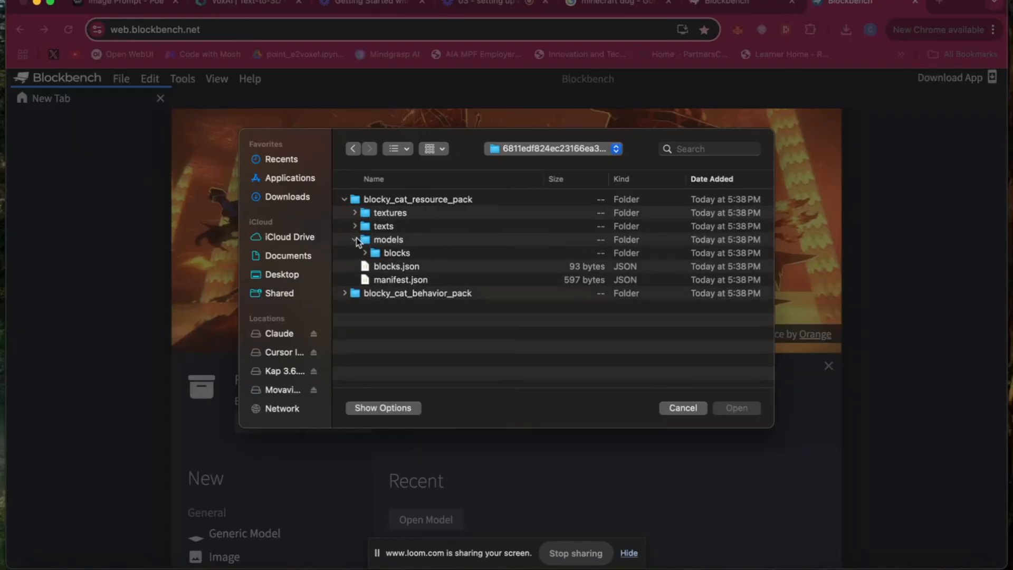
click(365, 254)
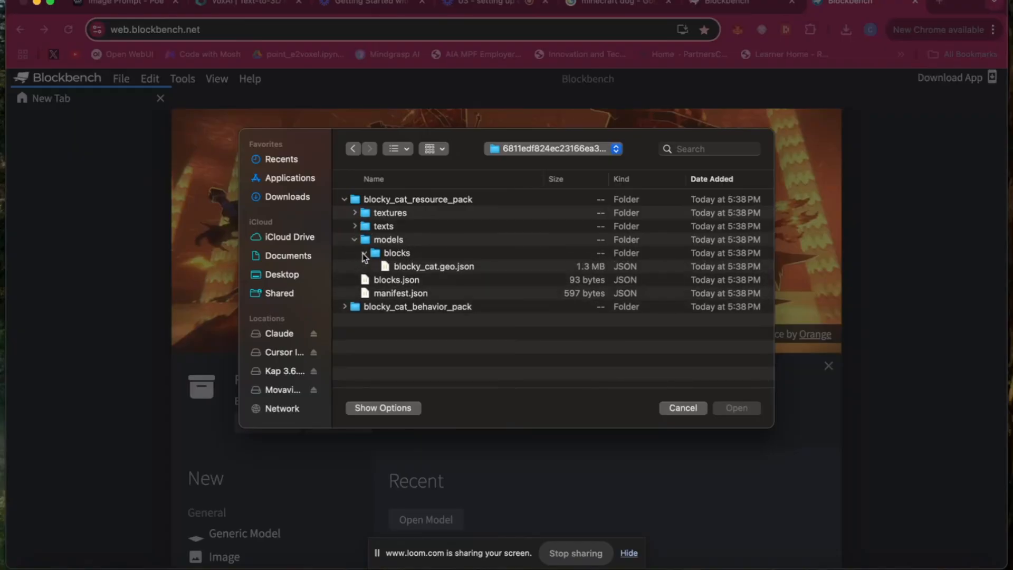
click(448, 267)
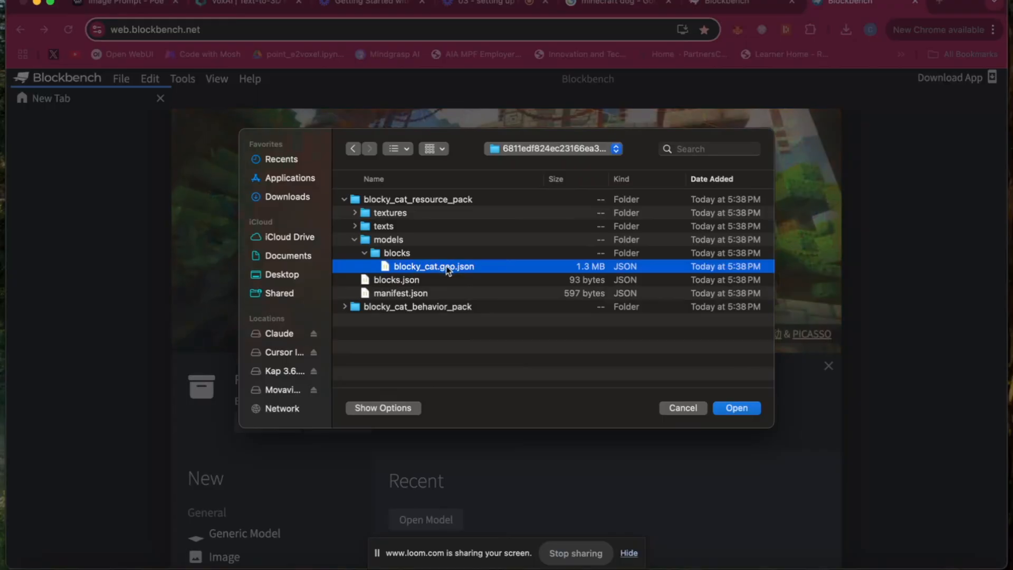
click(745, 408)
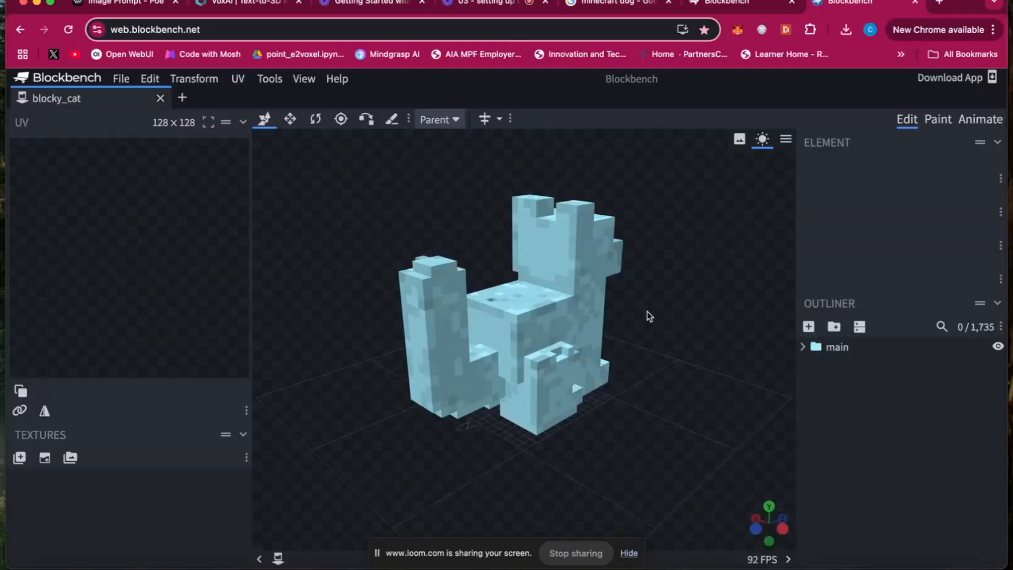
Step: Import blocky_cat.png from the resource pack's textures/blocks folder as the cat model's texture and inspect the textured model
mouse_move(786, 531)
mouse_down()
mouse_move(662, 530)
mouse_move(784, 534)
mouse_up()
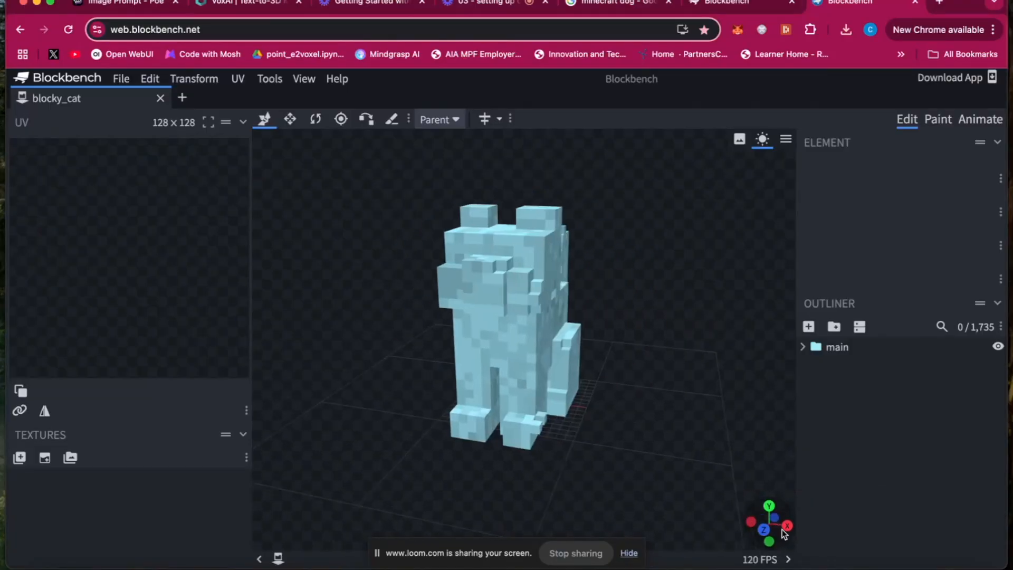
click(20, 458)
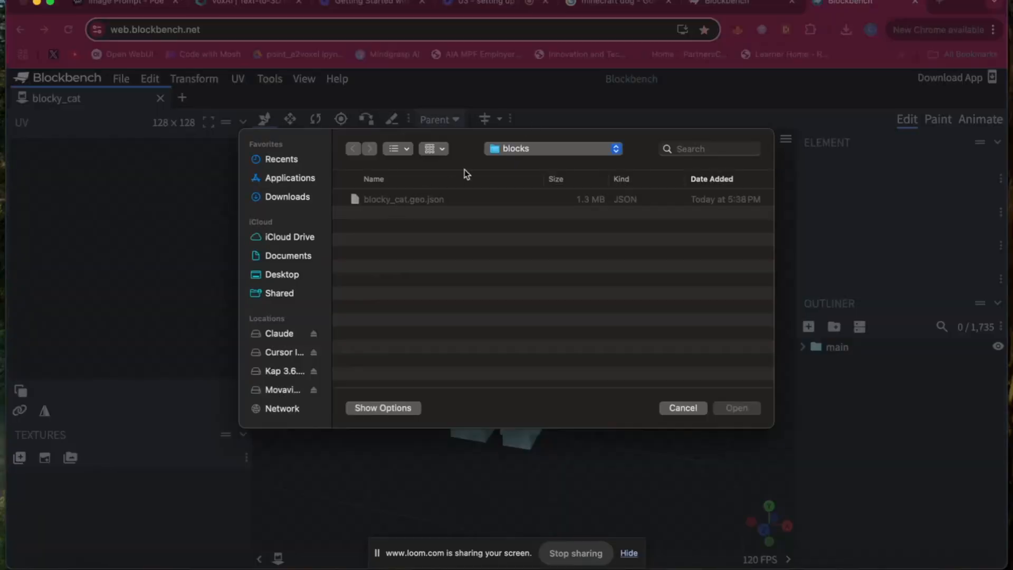
click(552, 153)
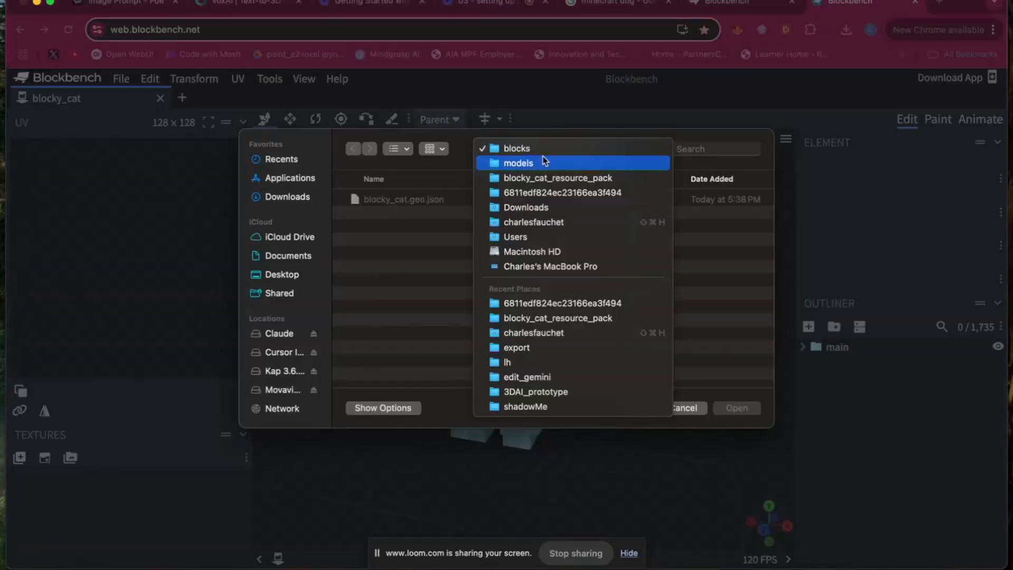
click(534, 190)
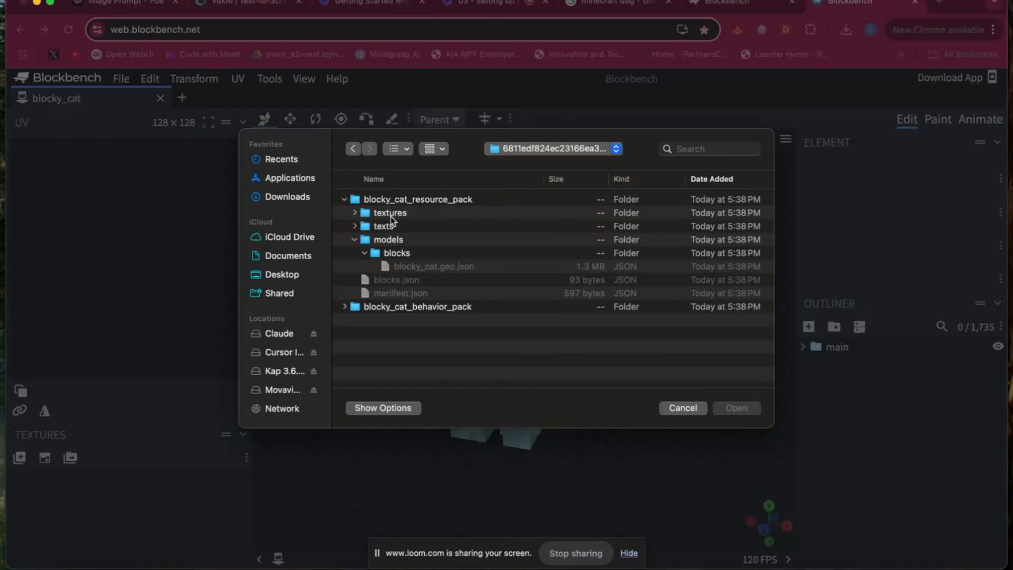
click(355, 214)
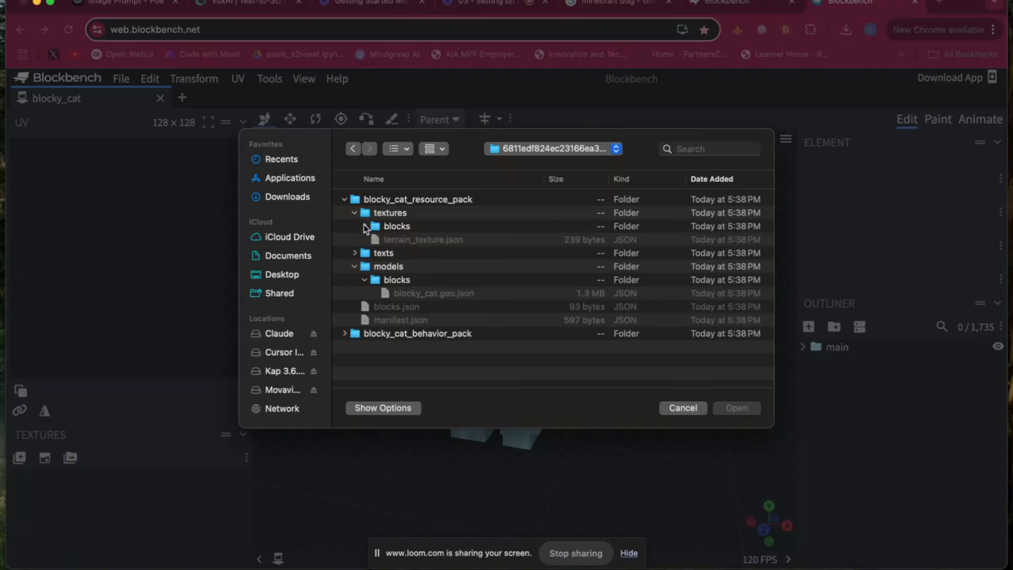
click(367, 226)
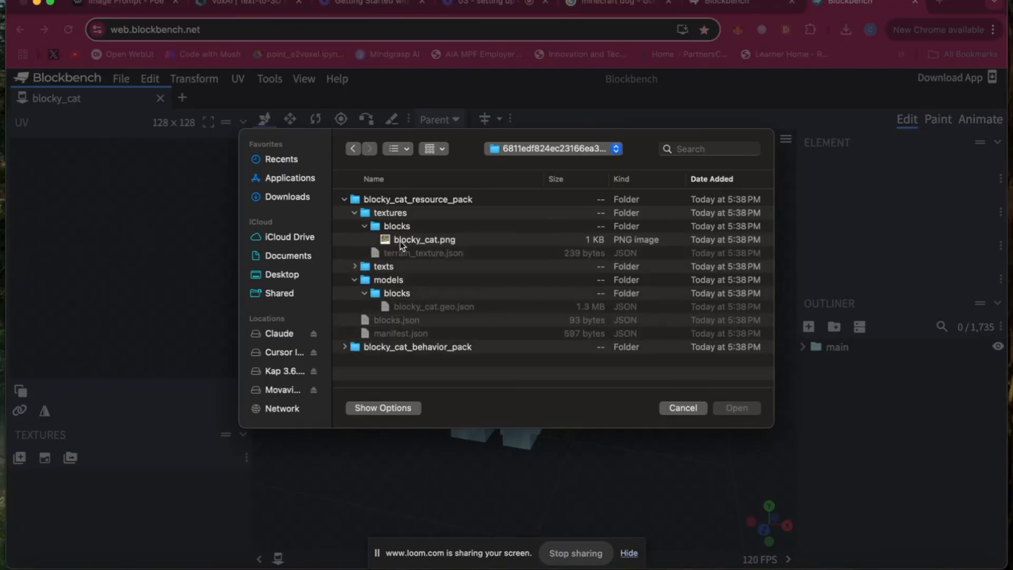
click(427, 241)
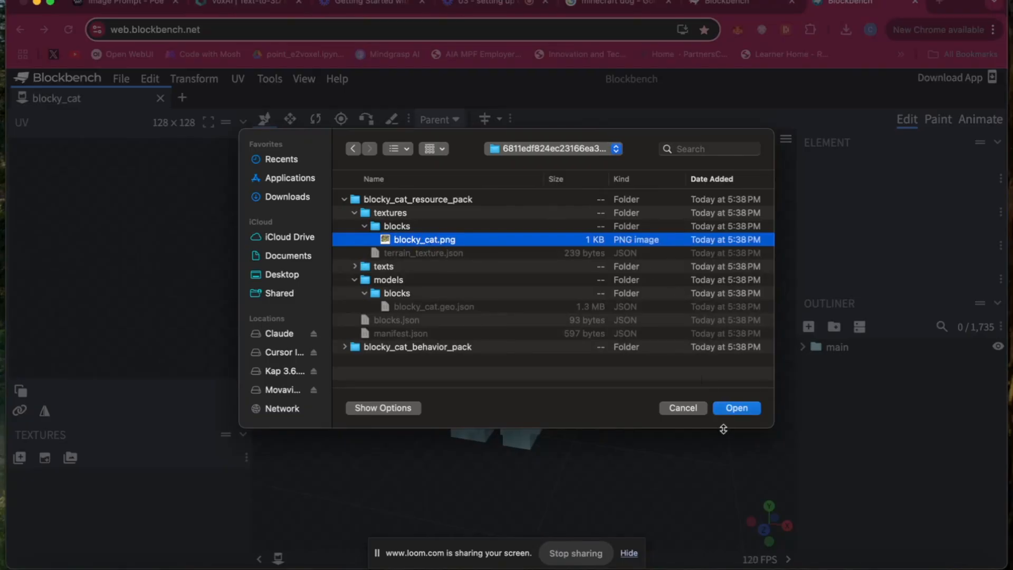
click(734, 410)
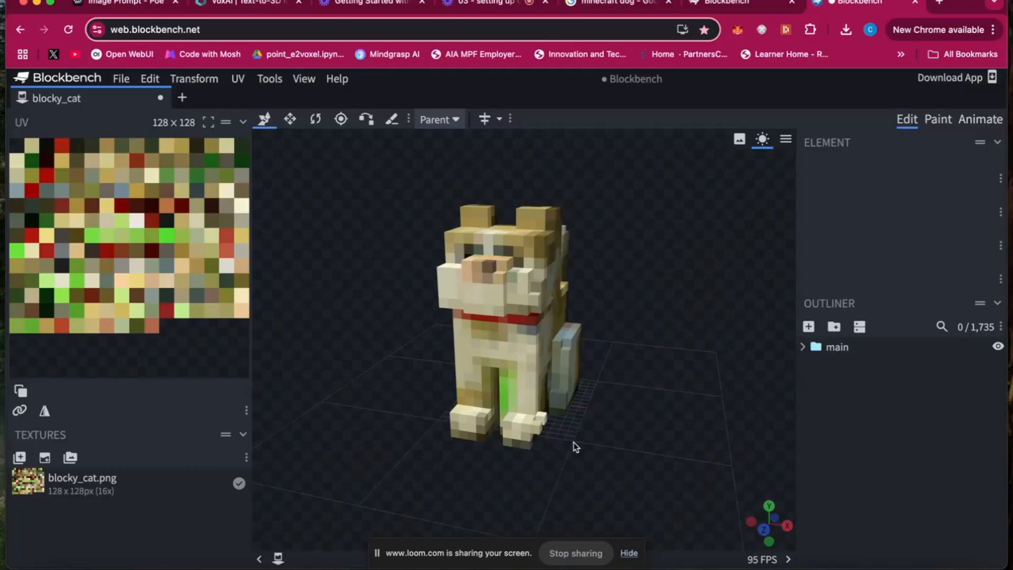
drag(788, 527, 575, 527)
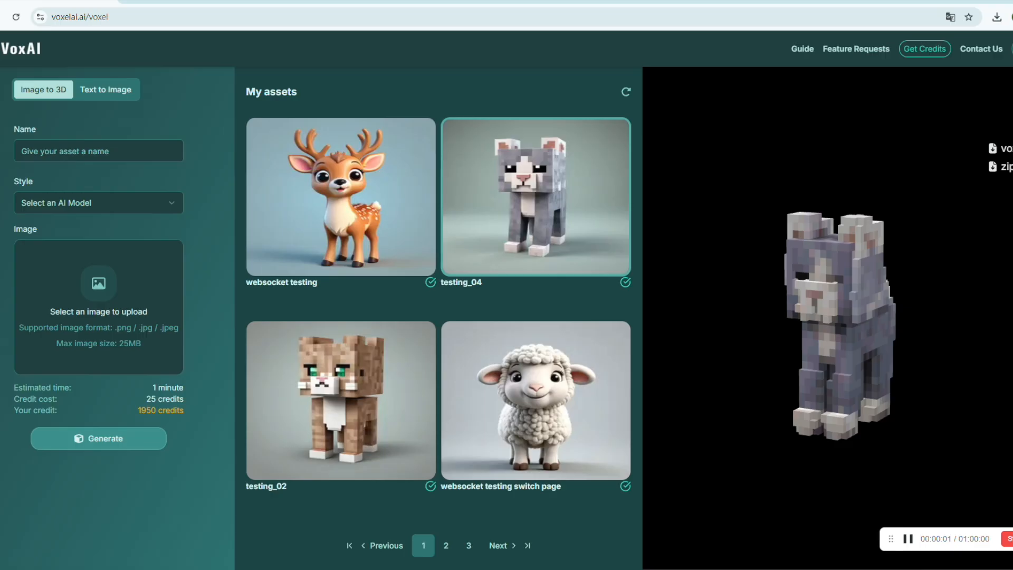
Step: In VoxAI, download the testing_04 asset as a zip and open the archive side by side with the com.mojang folder
click(999, 167)
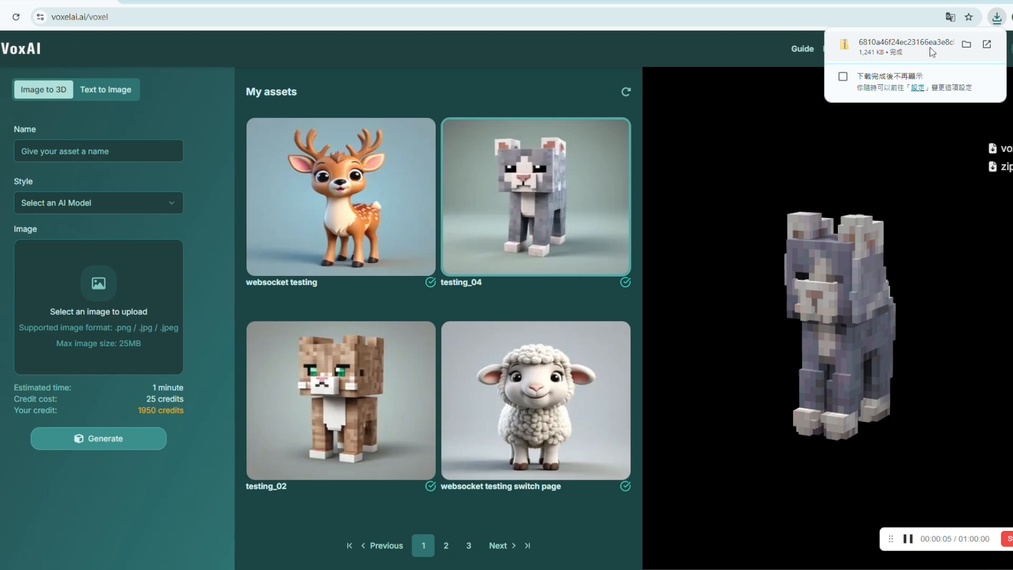
click(927, 50)
drag(317, 61, 1011, 111)
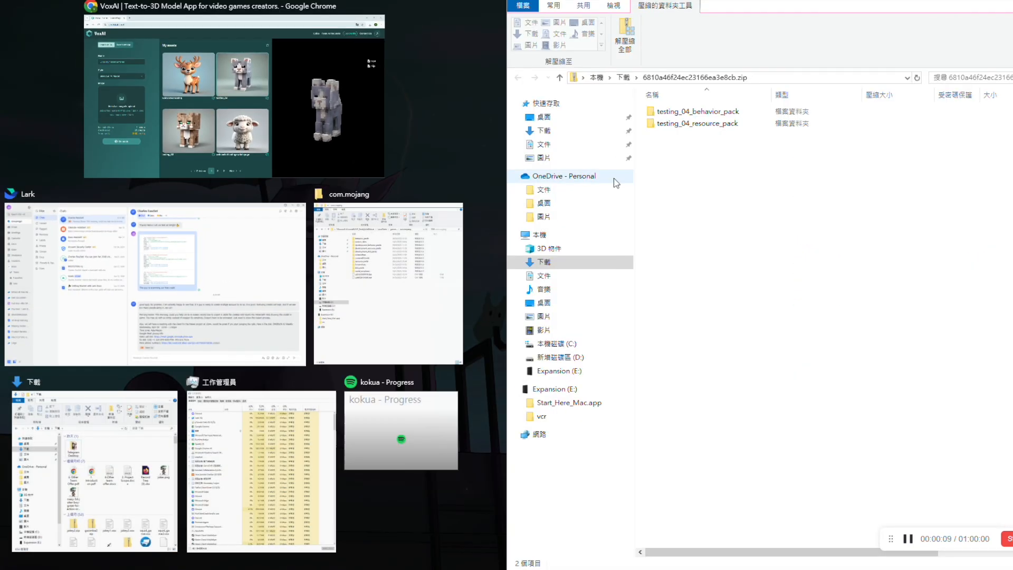
click(349, 313)
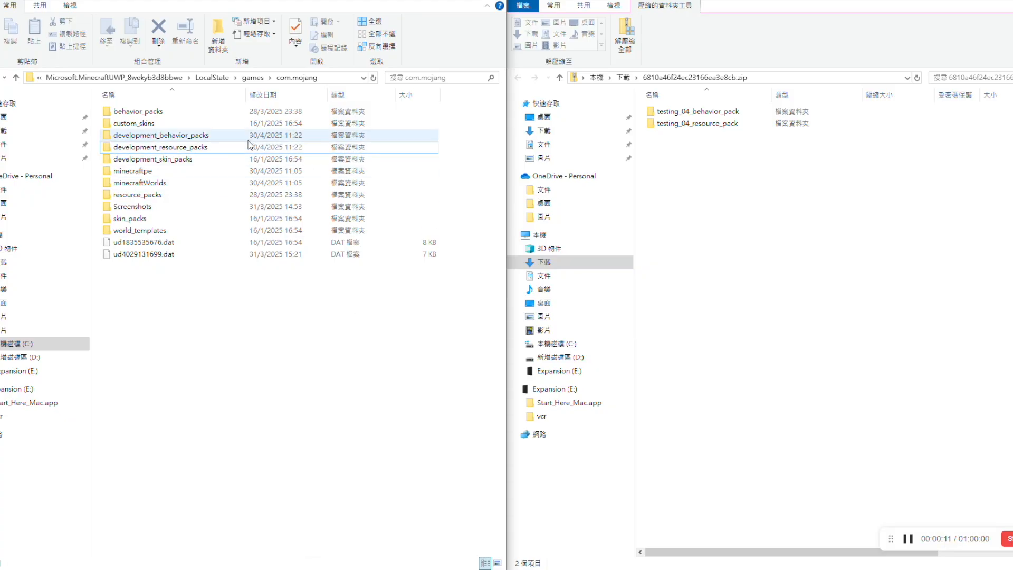
Step: Copy testing_04_behavior_pack into development_behavior_packs and testing_04_resource_pack into development_resource_packs
click(686, 112)
drag(686, 113, 230, 152)
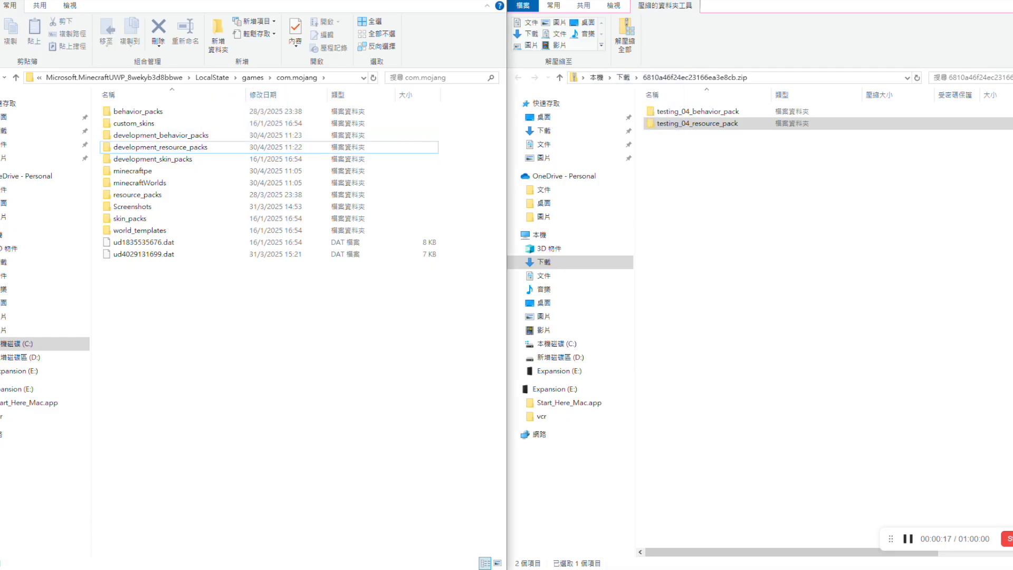
Step: Open the Minecraft Launcher and start Minecraft: Bedrock Edition
key(super)
click(110, 314)
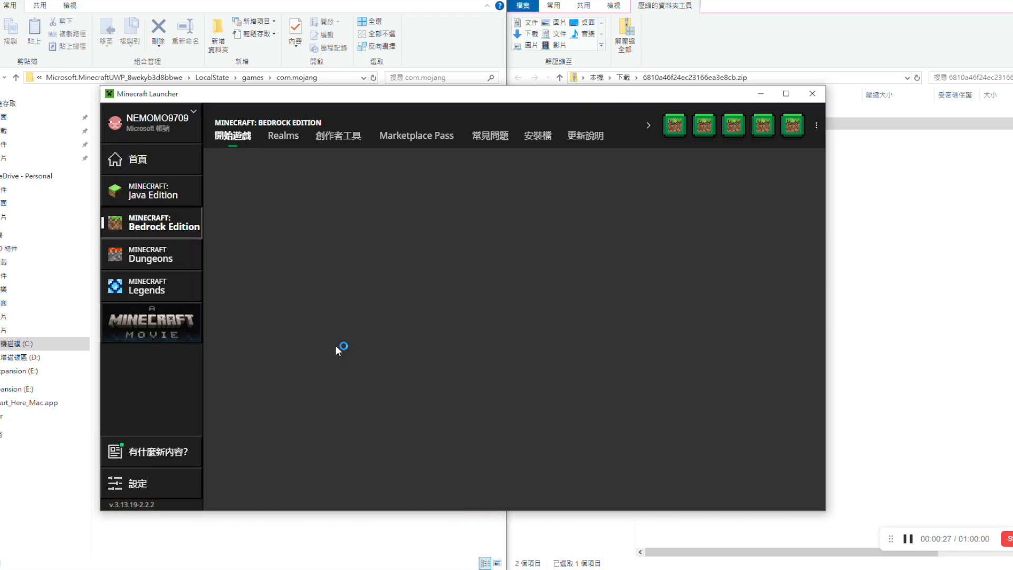
click(490, 411)
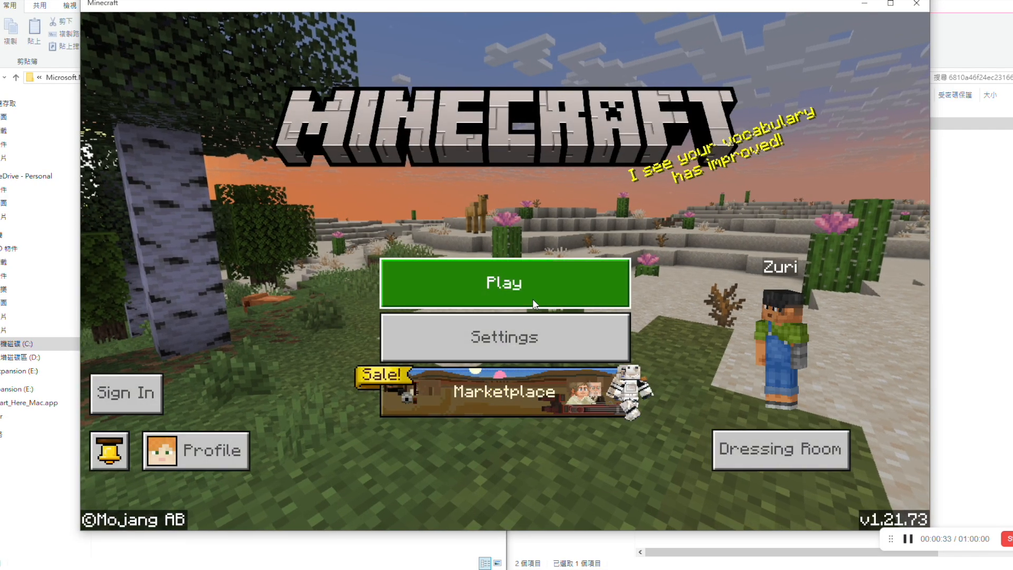
Step: Begin setting up a new Minecraft world and set its game mode to Creative
click(534, 289)
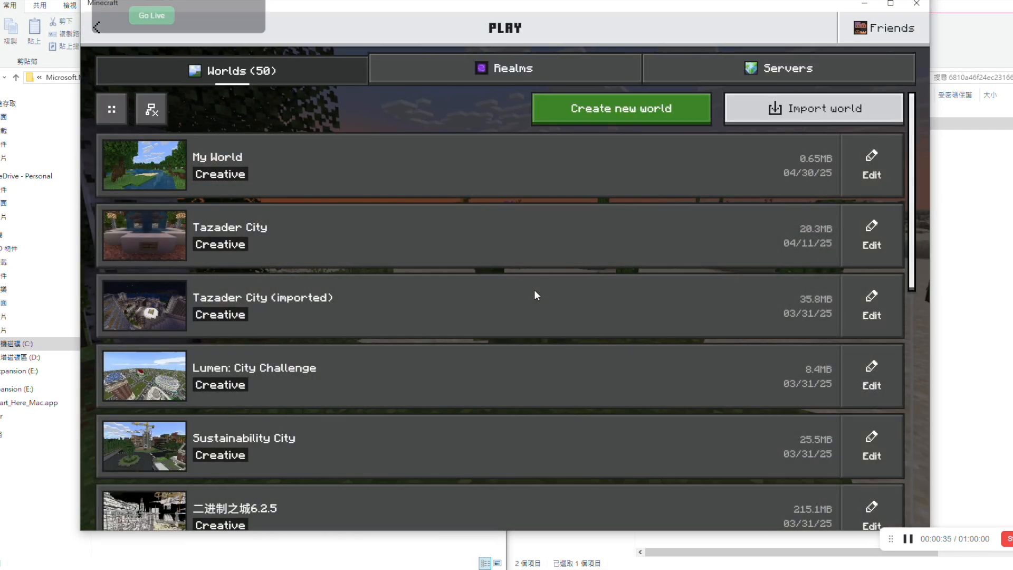
click(596, 117)
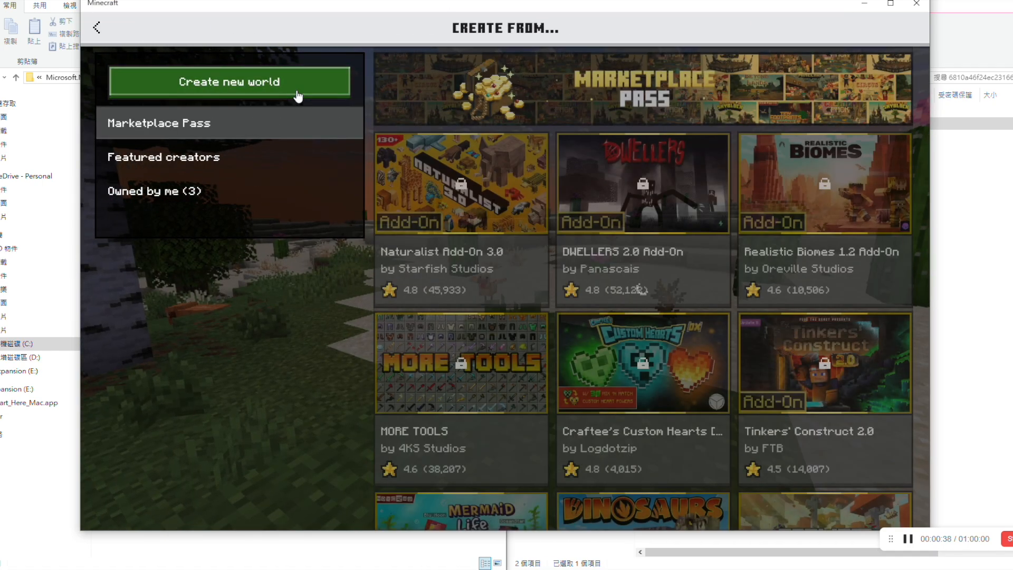
click(293, 90)
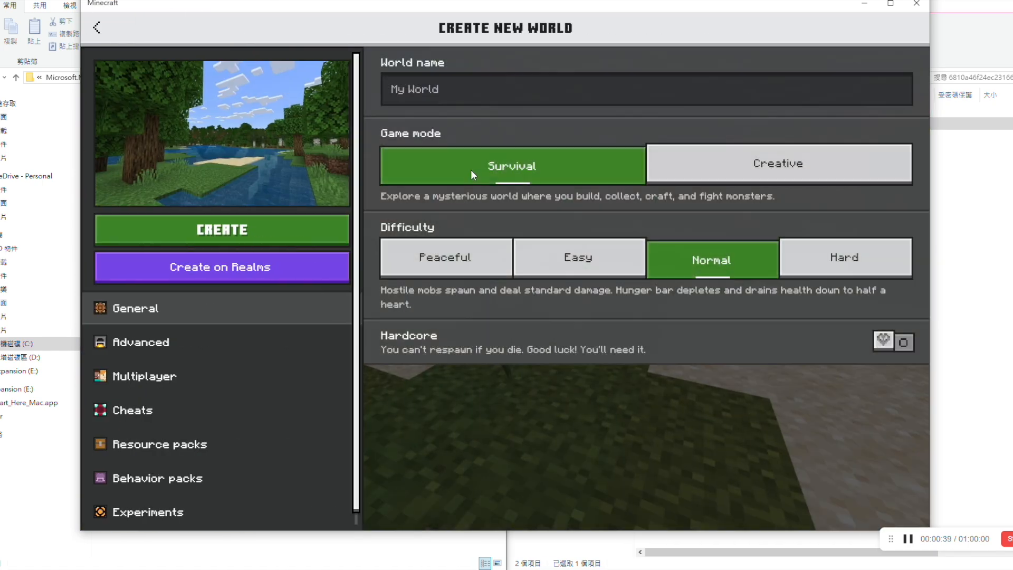
click(728, 169)
Step: Activate the testing_04 Resource Pack and the testing_04 Behavior Pack for the new world
click(227, 444)
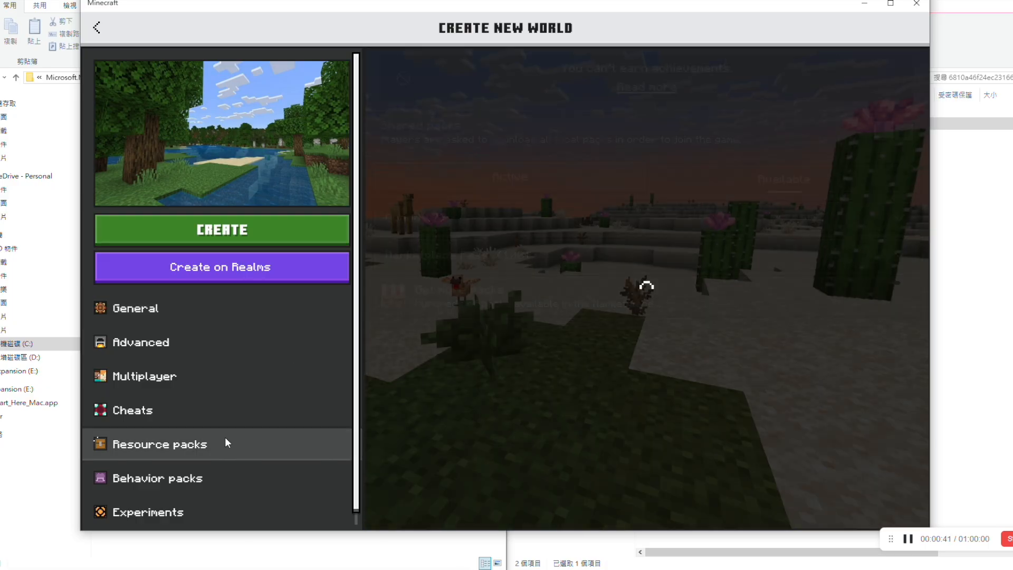
click(655, 230)
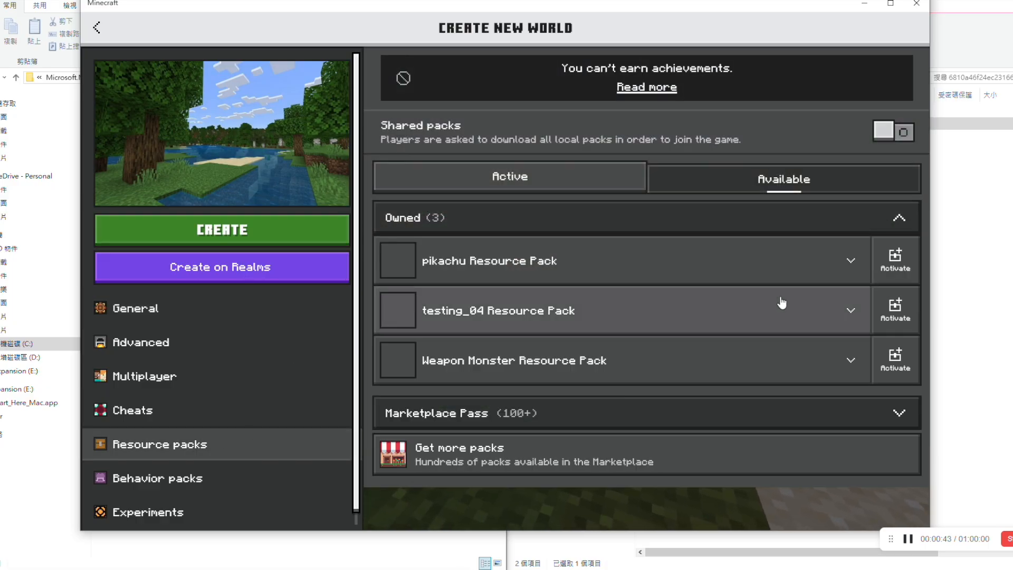
click(895, 312)
click(262, 479)
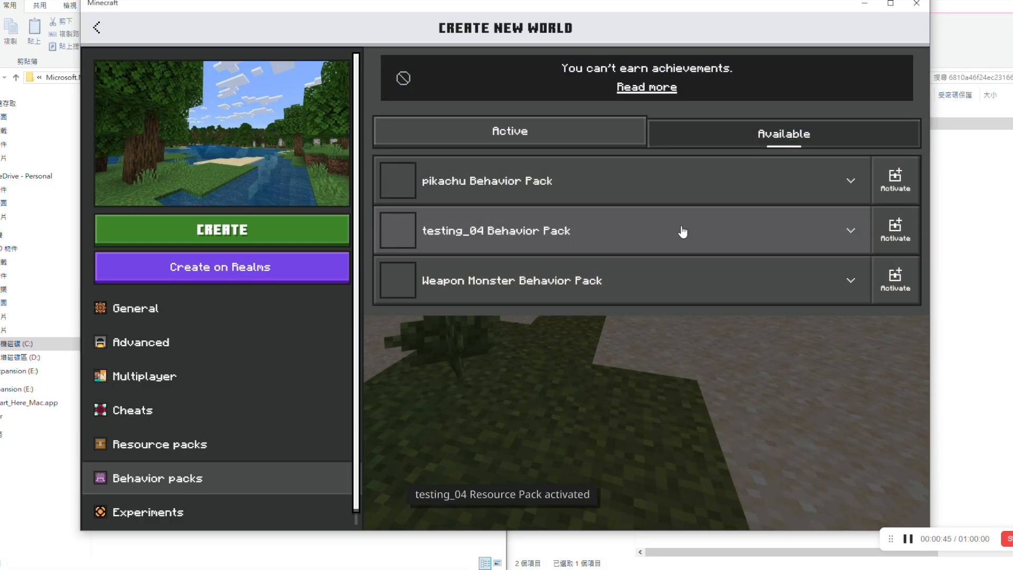
click(895, 228)
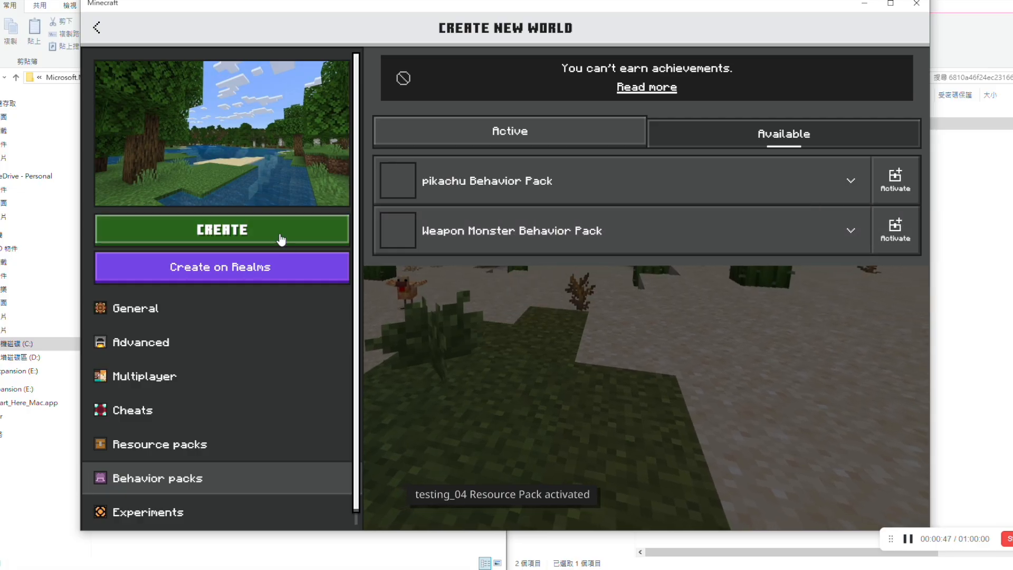
Step: Review the world's general settings, create the world, and walk forward in it once it loads
click(235, 308)
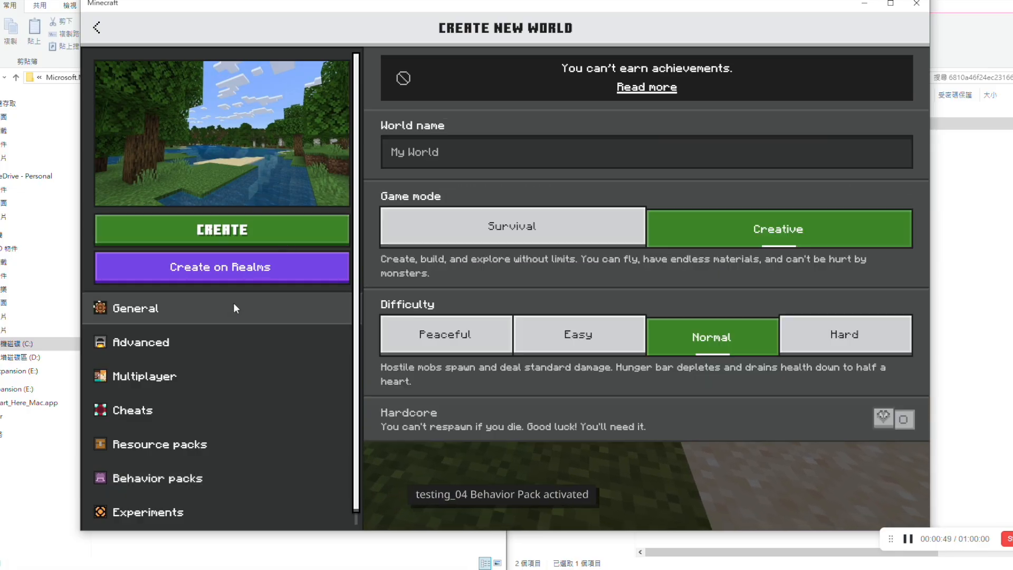
click(265, 232)
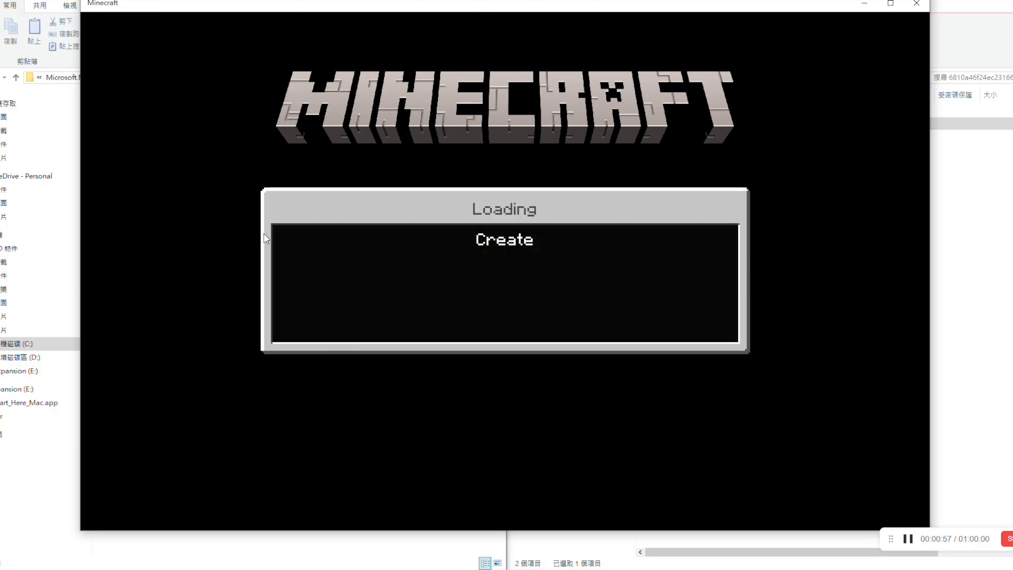
key(w)
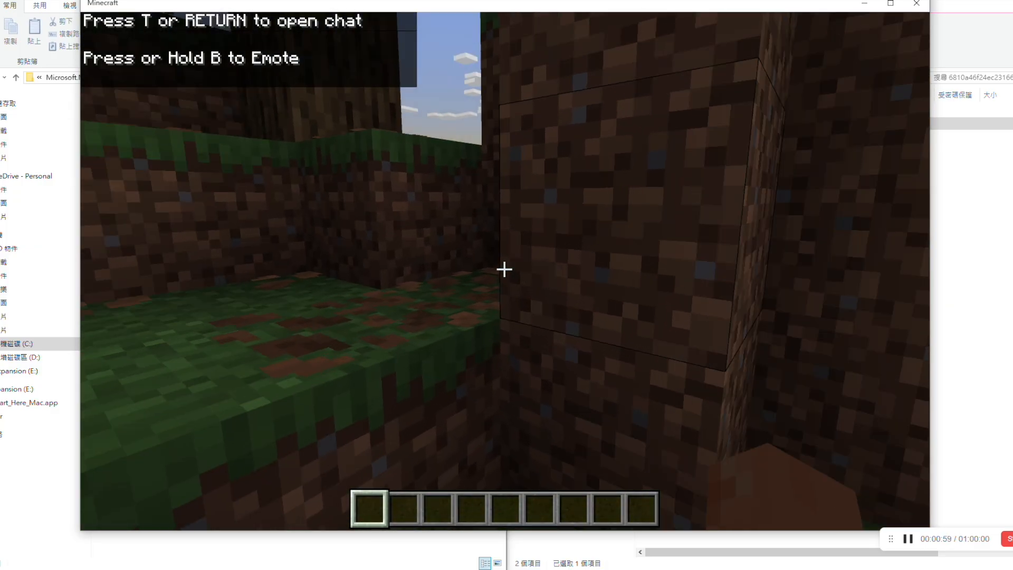
Step: Jump out of the dirt hollow and walk to the open sand by the water
key(space)
key(space)
key(w)
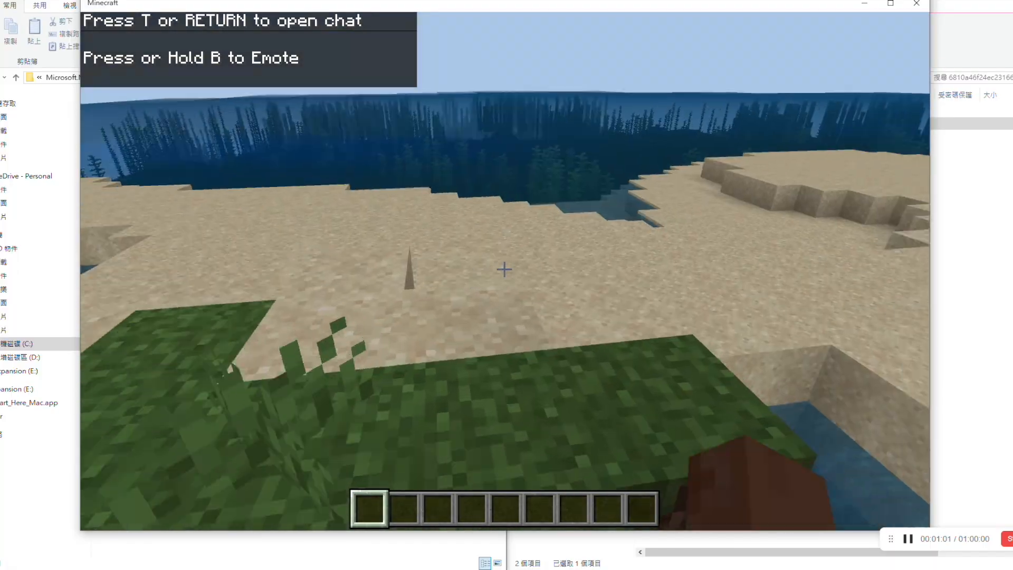
Step: Search the creative inventory for "test" and put the custom cat block in the first hotbar slot
key(e)
click(384, 174)
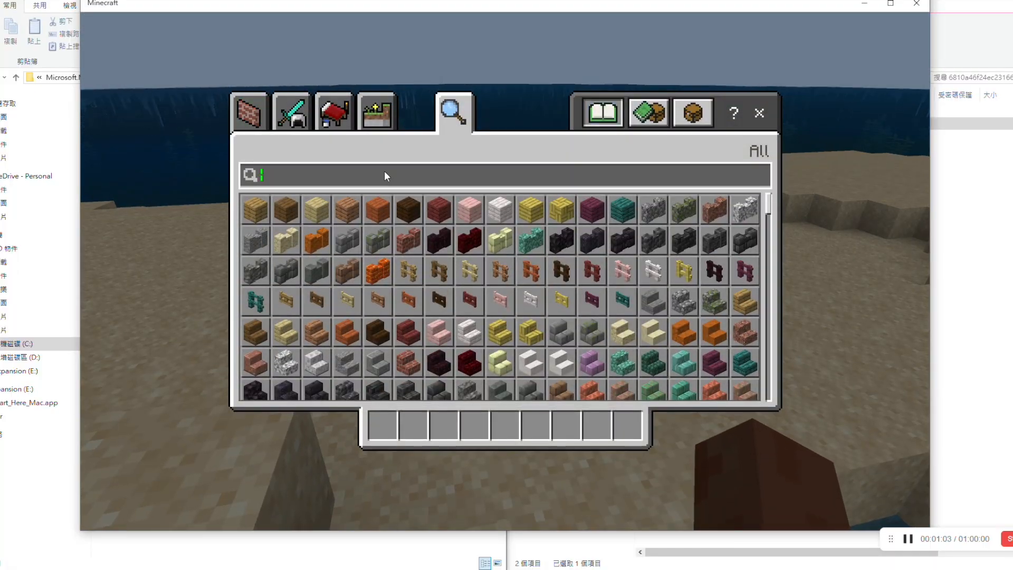
text(test)
click(261, 210)
click(391, 434)
key(e)
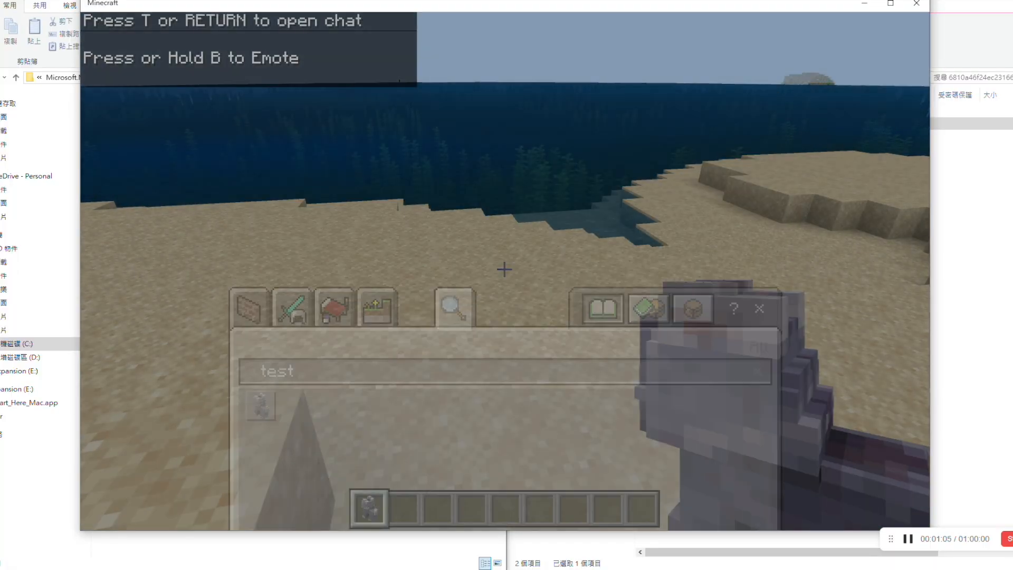
Step: Place the cat block on the sand, move around to view it from the front, and pause the game
right_click(504, 269)
key(w)
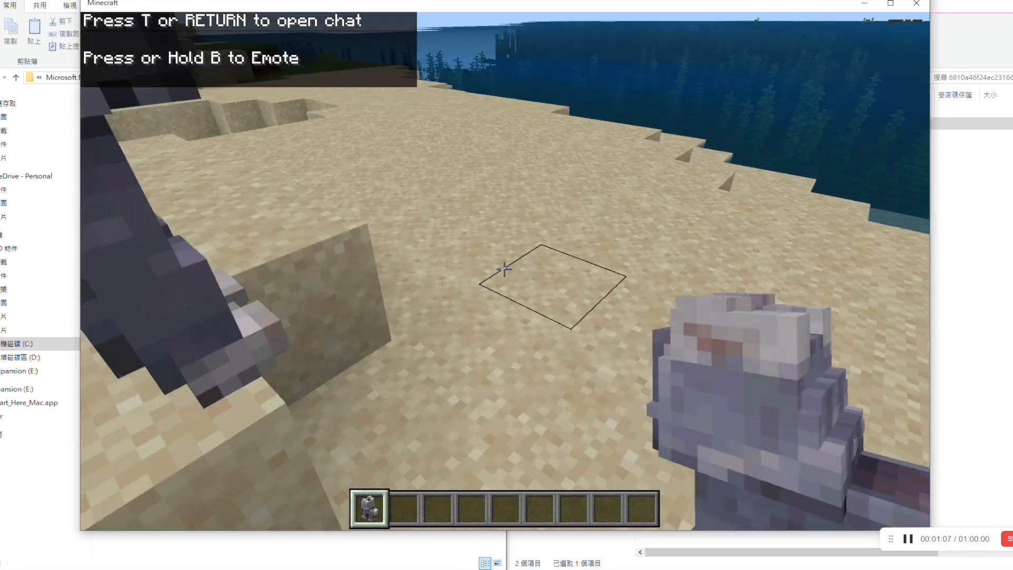
key(s)
key(d)
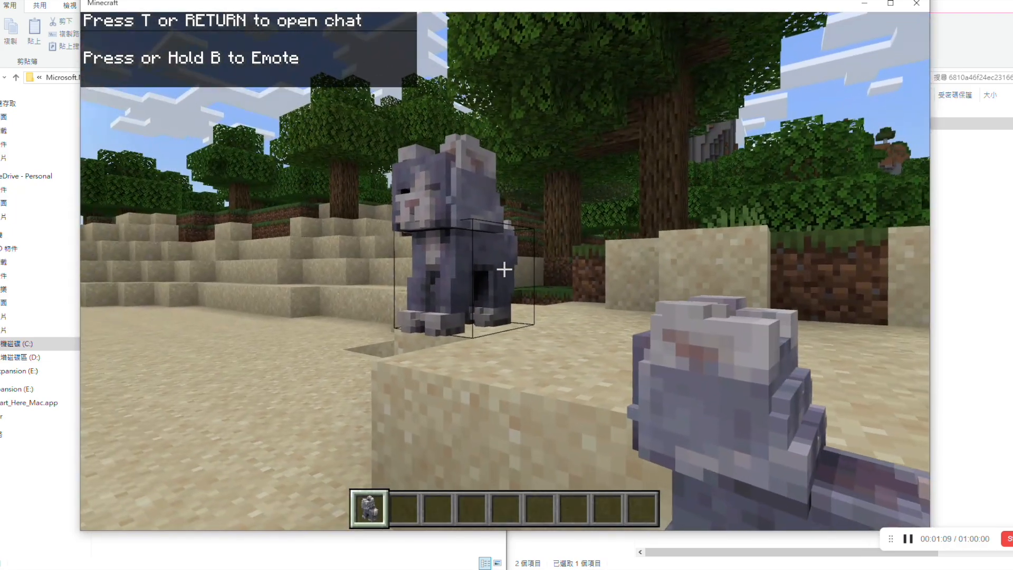
key(s)
key(Escape)
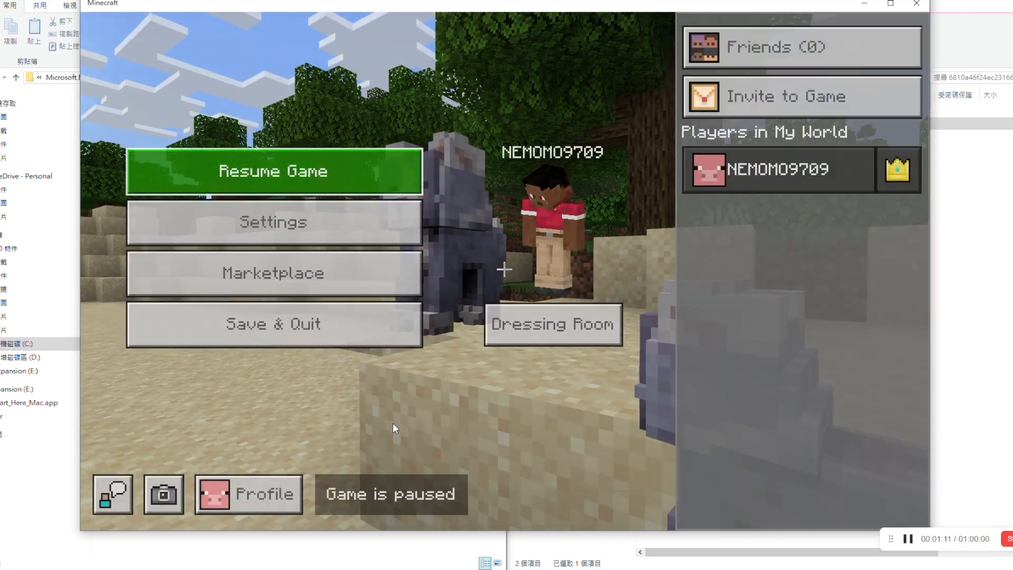